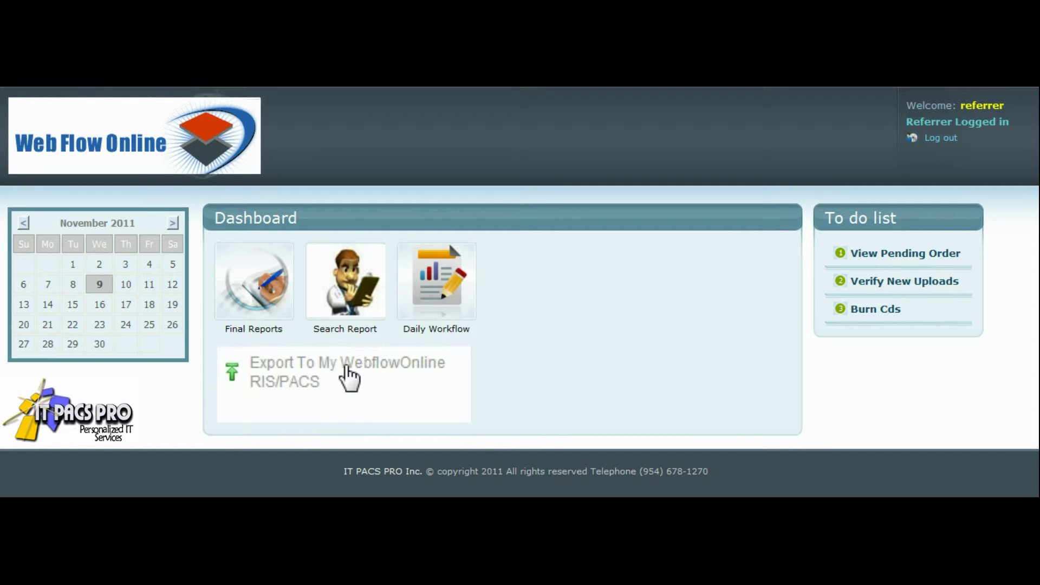
# Step: Set the RIS/PACS export date range from 10/01/2011 to 10/07/2011
pyautogui.click(346, 374)
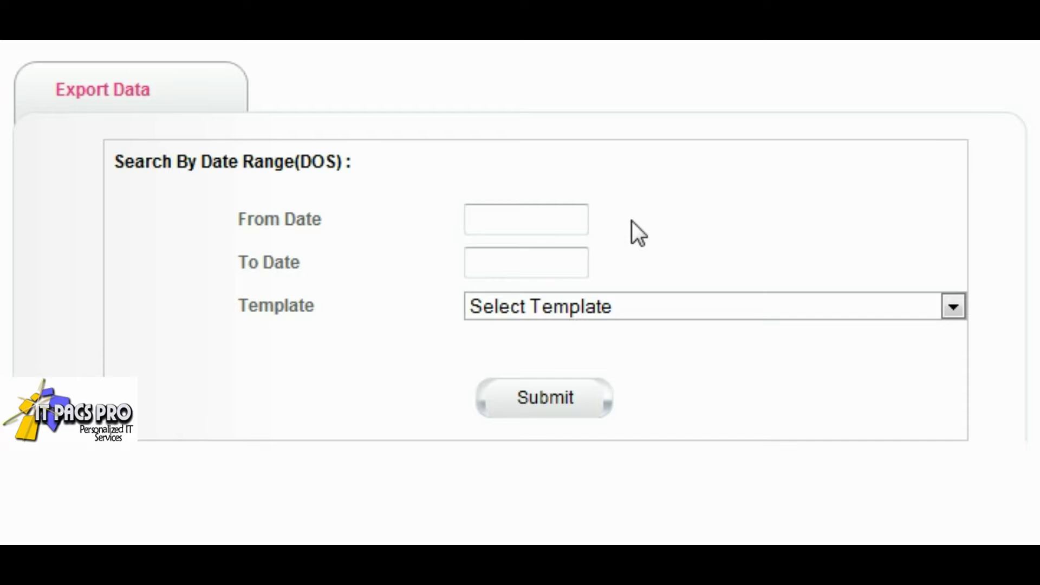
pyautogui.click(571, 219)
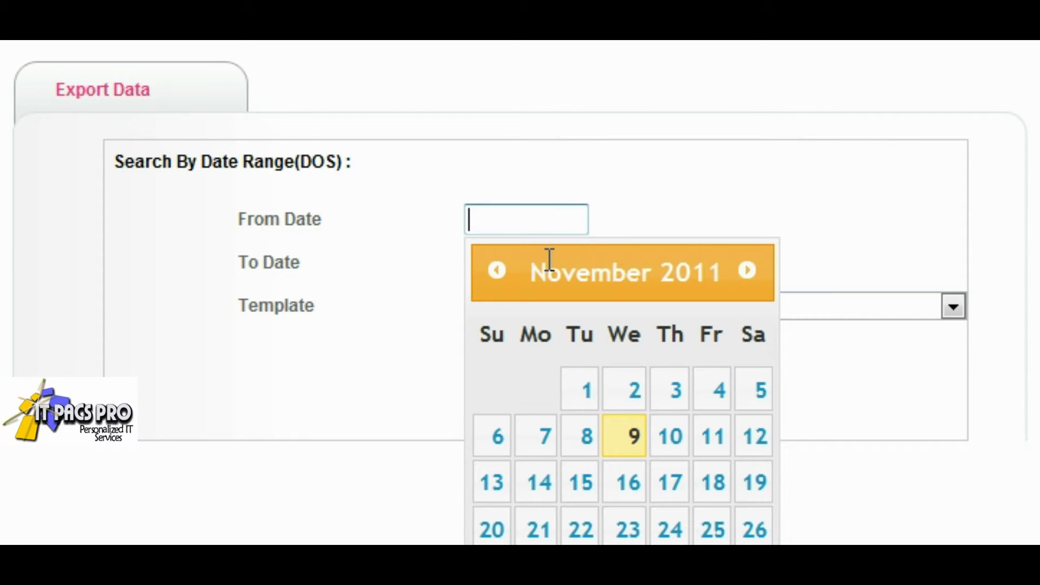
pyautogui.click(505, 271)
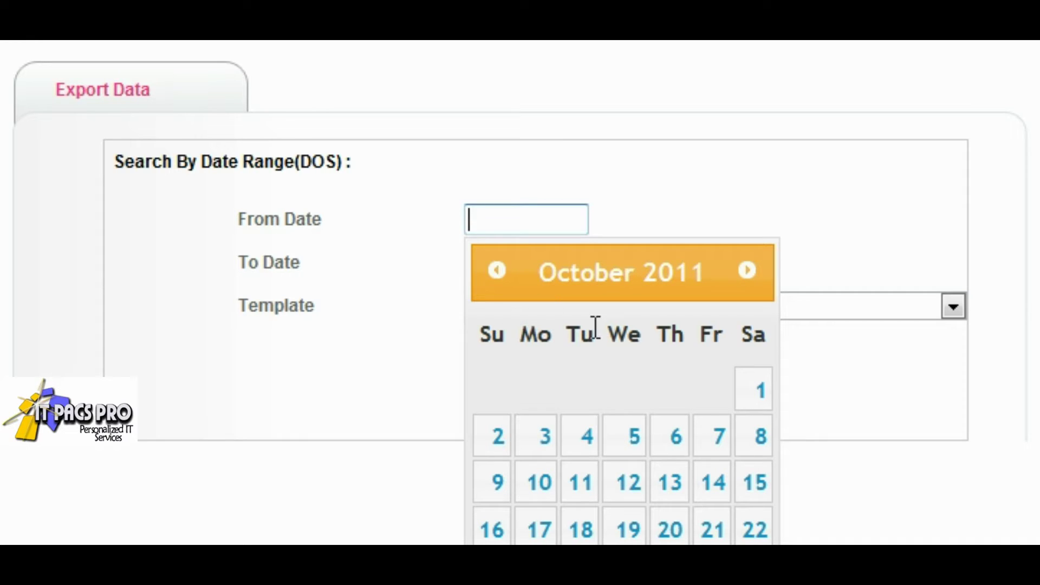
pyautogui.click(748, 399)
pyautogui.click(562, 269)
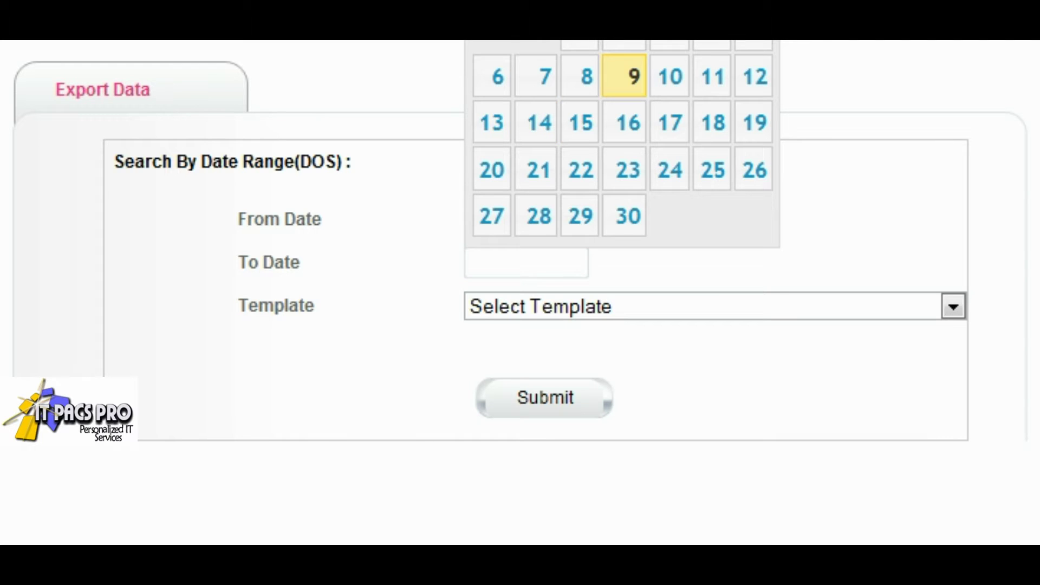
pyautogui.click(542, 30)
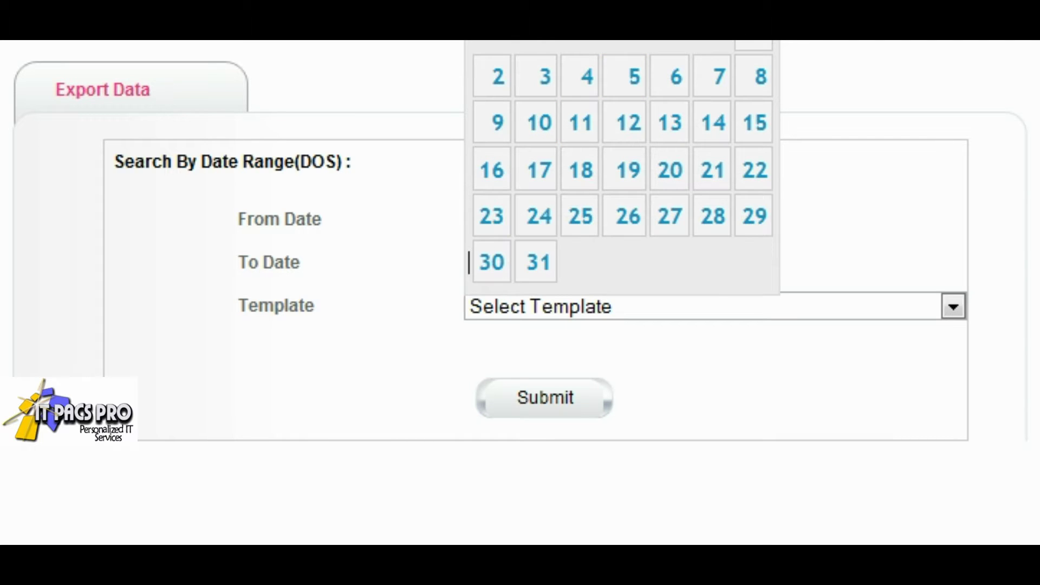
pyautogui.click(725, 82)
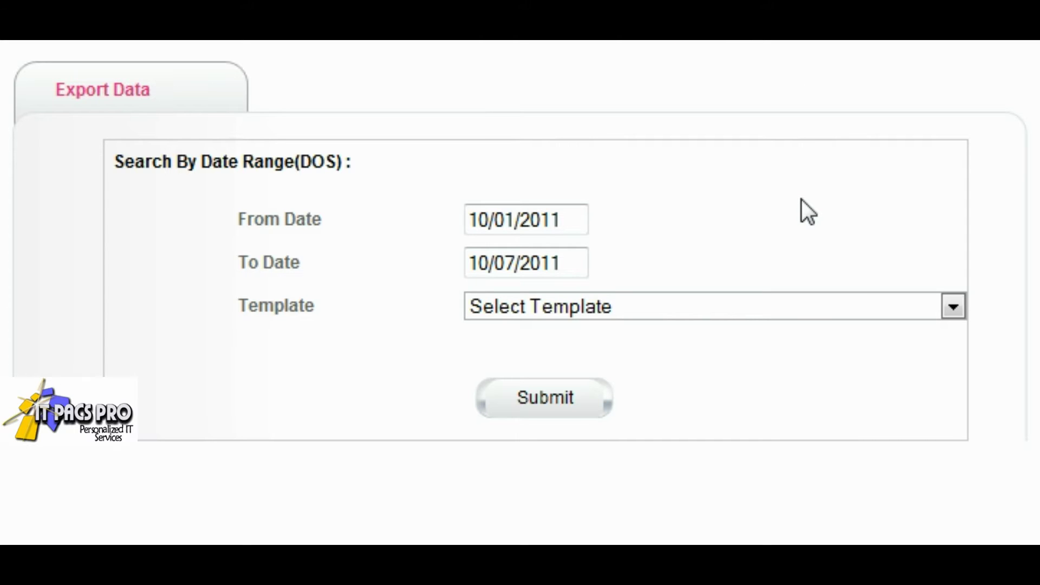
# Step: Pick an export template, find the studies, and export all three found studies
pyautogui.click(515, 306)
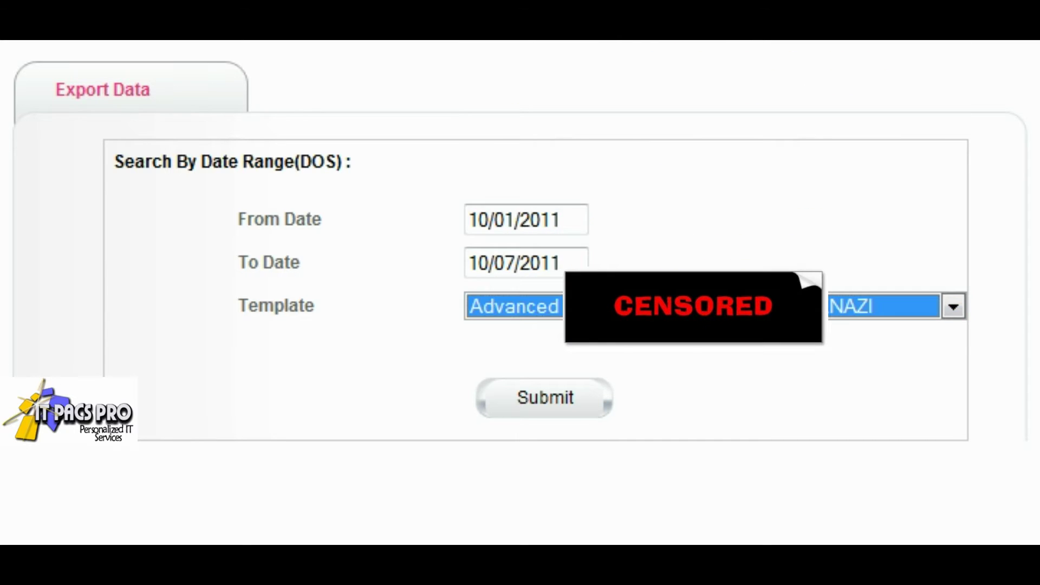
pyautogui.click(588, 395)
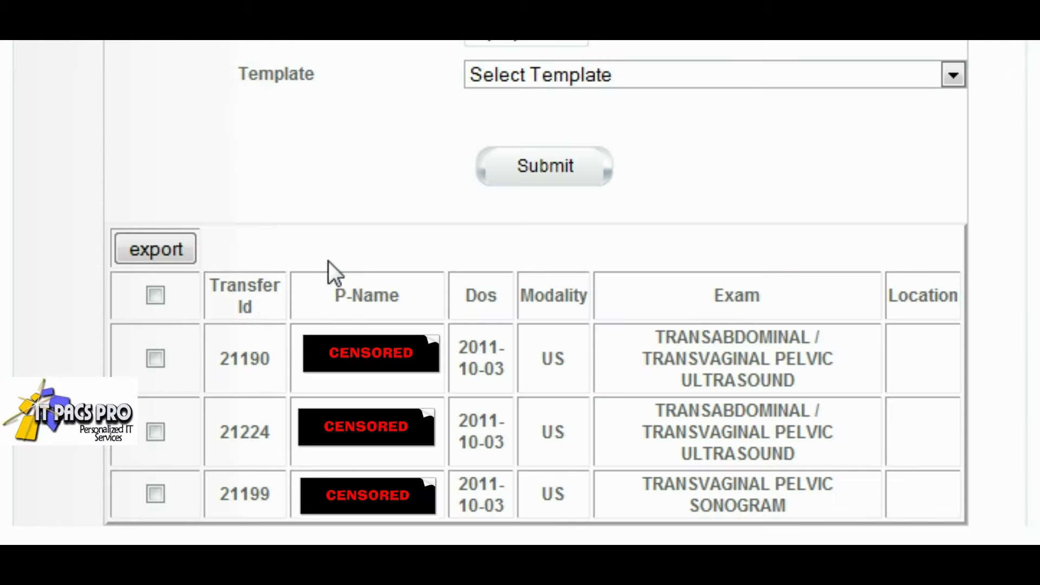
pyautogui.click(156, 299)
pyautogui.click(179, 251)
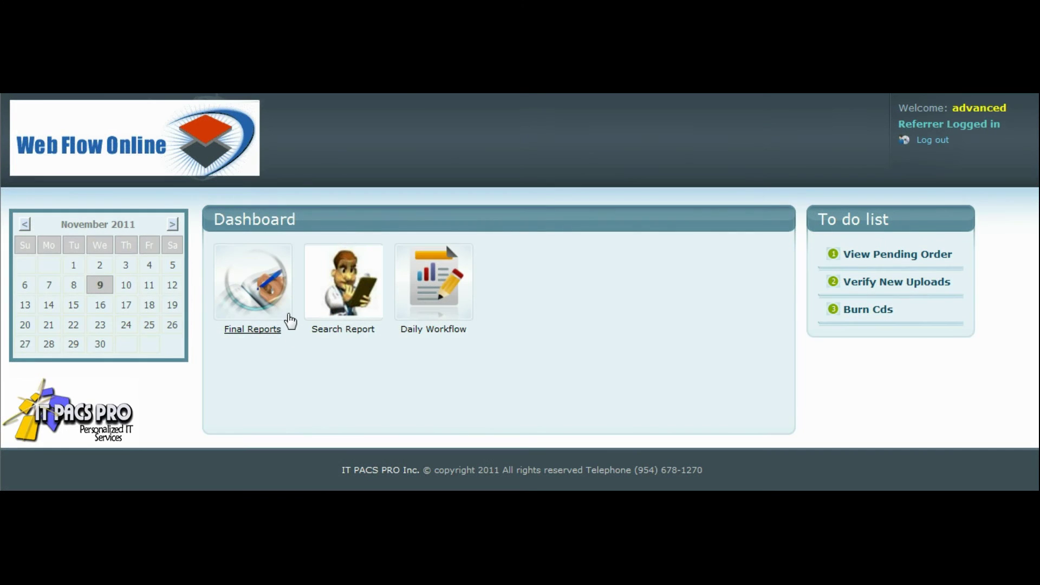
# Step: Select all three Final Reports and download them together as myzip.zip
pyautogui.click(287, 314)
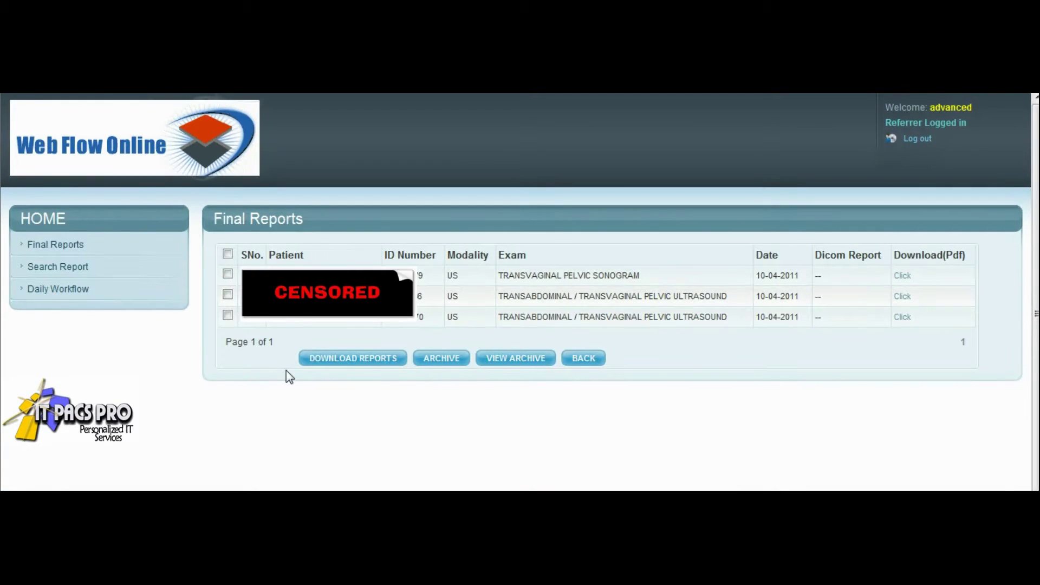
pyautogui.click(228, 254)
pyautogui.click(350, 359)
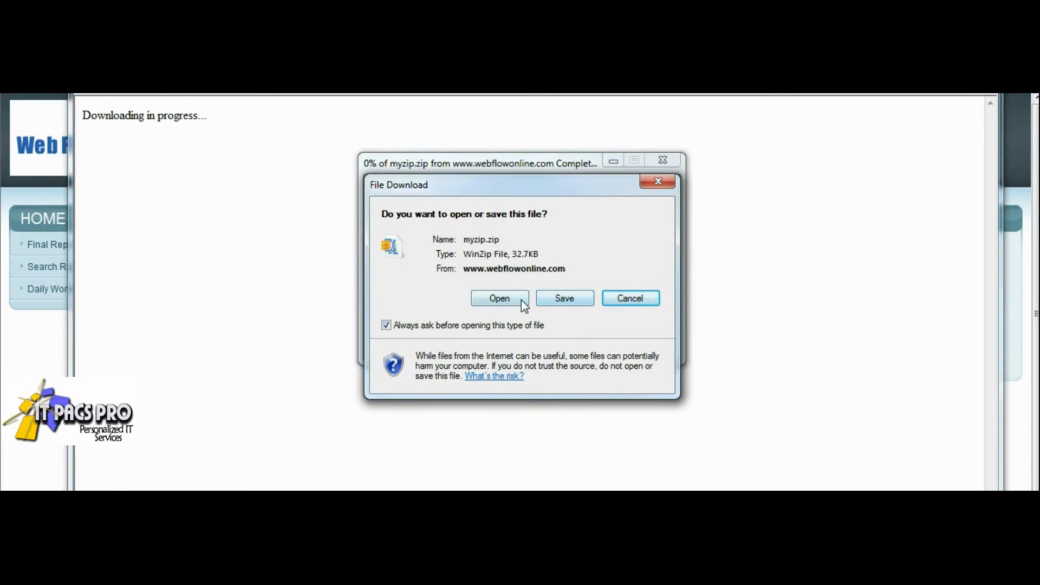
# Step: Open myzip.zip with the WinZip evaluation version and enter the pdf_reports folder
pyautogui.click(521, 300)
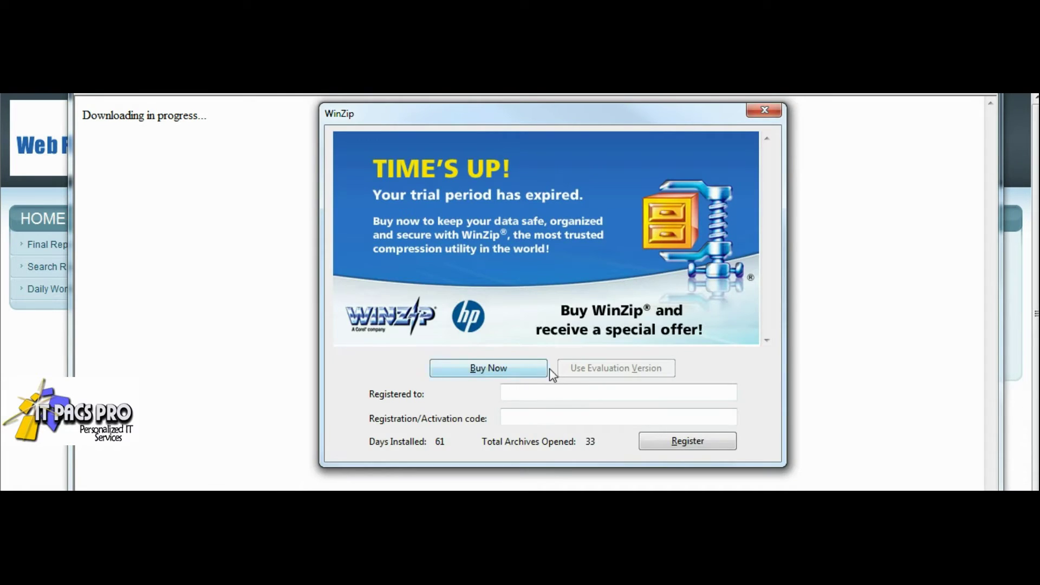
pyautogui.click(566, 367)
pyautogui.doubleClick(411, 215)
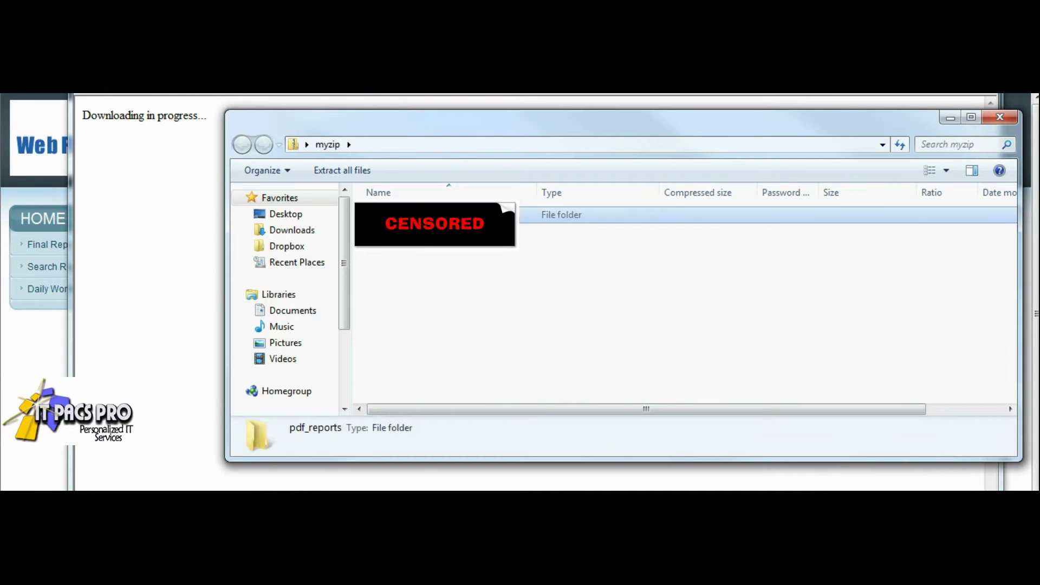
# Step: Select all three PDF reports and bring up their context menu
pyautogui.click(454, 250)
pyautogui.hotkey('ctrl', 'a')
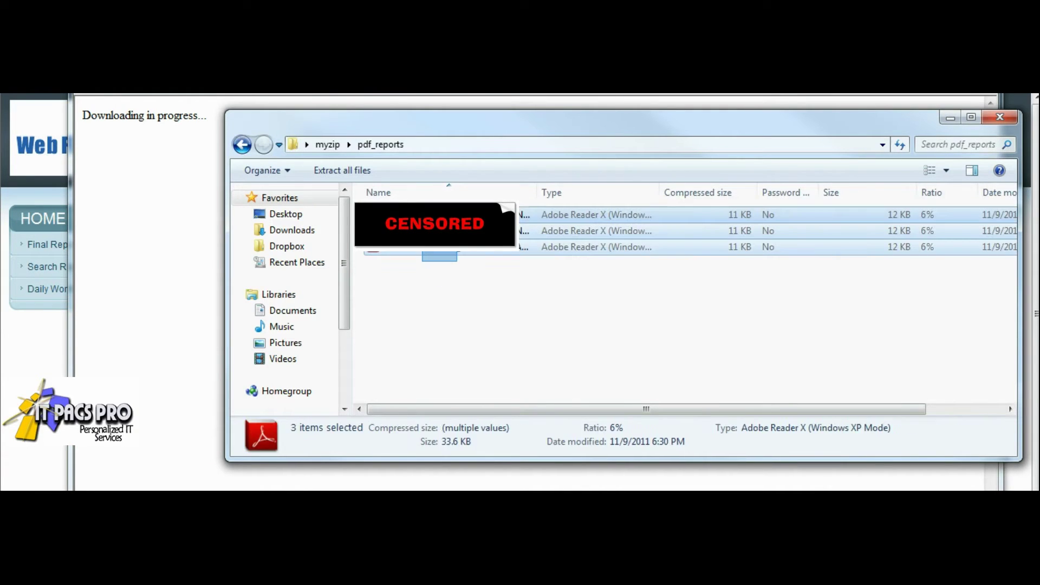
pyautogui.rightClick(424, 252)
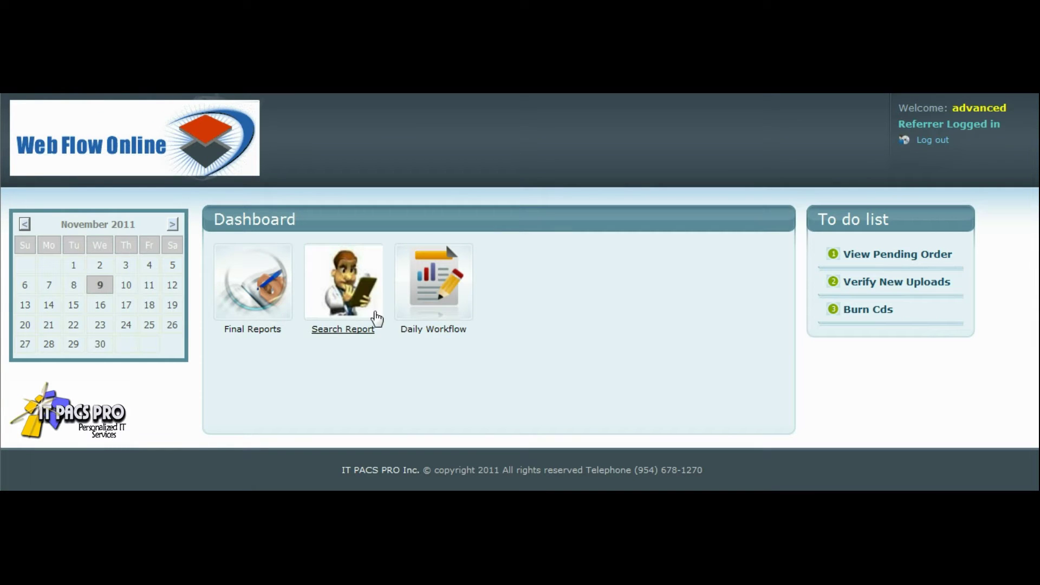
# Step: Search the reports by the patient's name
pyautogui.click(376, 302)
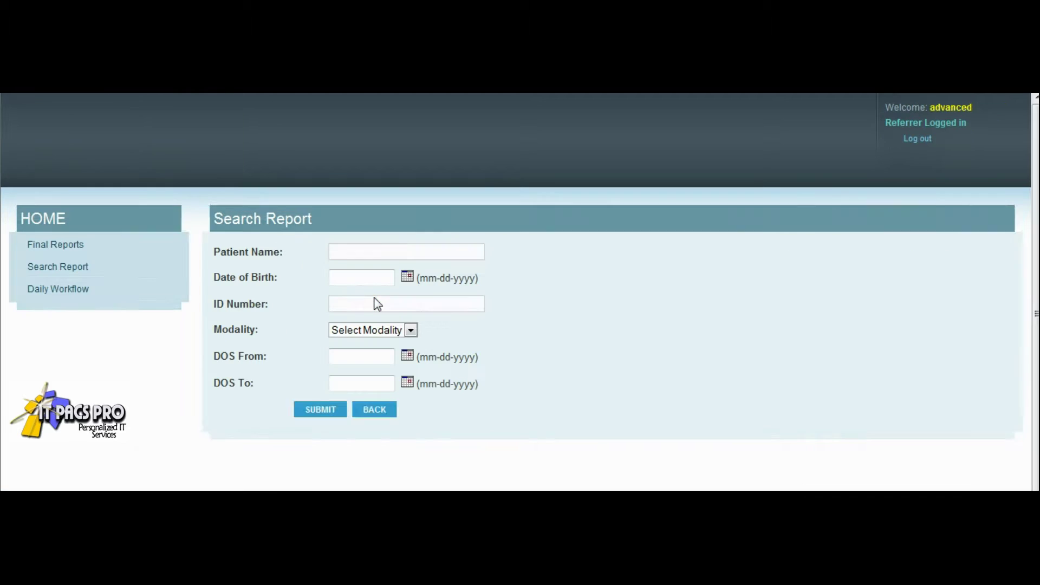
pyautogui.click(399, 248)
pyautogui.write('DIANA')
pyautogui.click(327, 407)
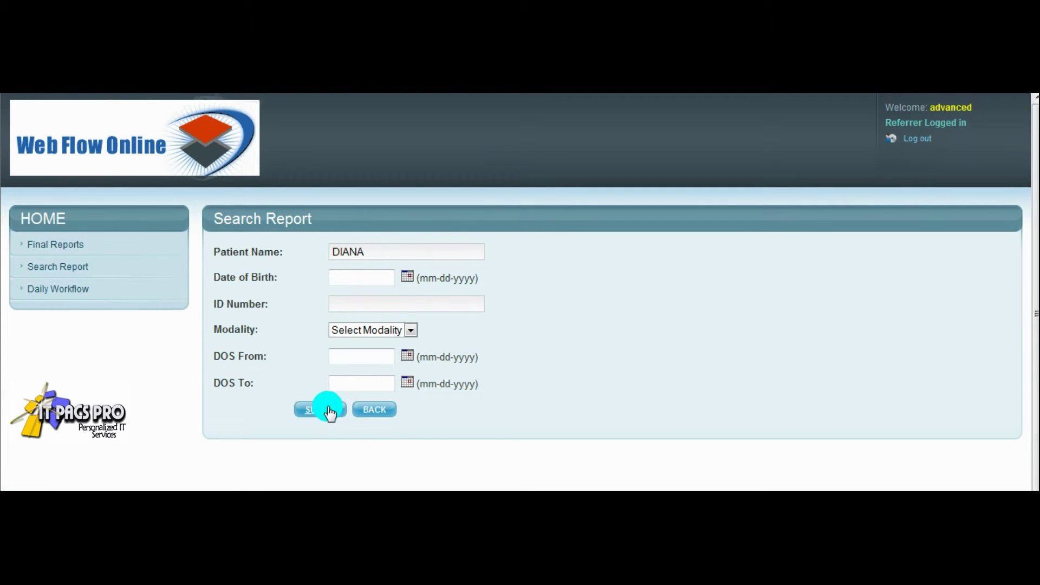
# Step: Open the patient's transvaginal pelvic ultrasound report as a PDF and scroll through it
pyautogui.click(735, 277)
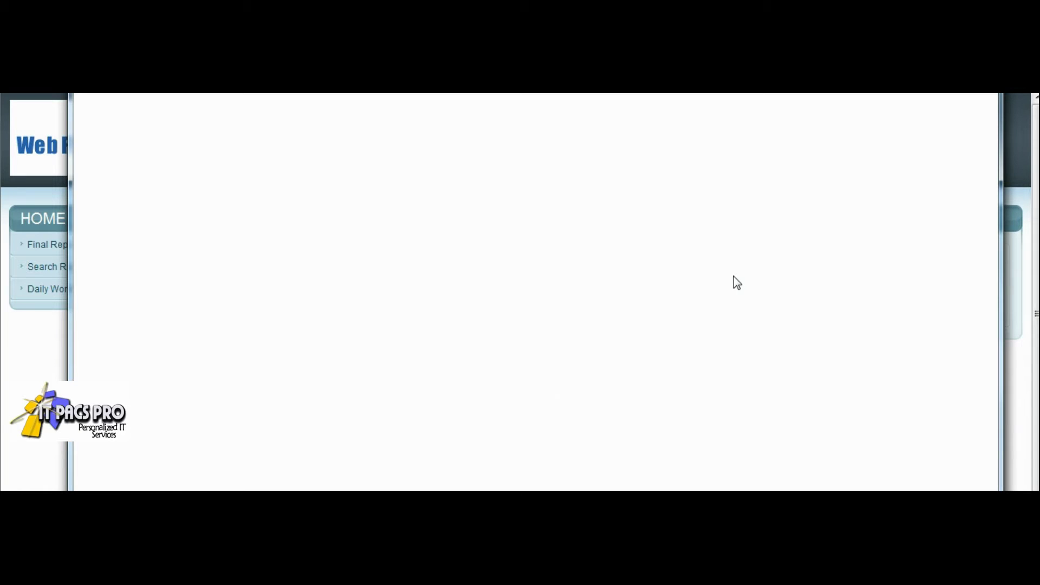
pyautogui.scroll(-2, 817, 322)
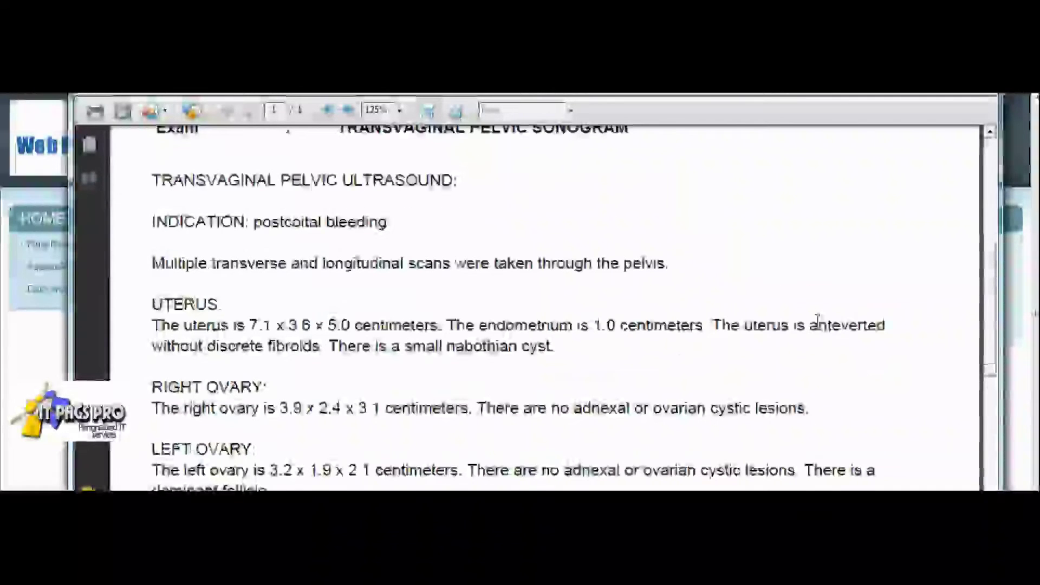
pyautogui.scroll(-3, 817, 320)
pyautogui.scroll(3, 818, 325)
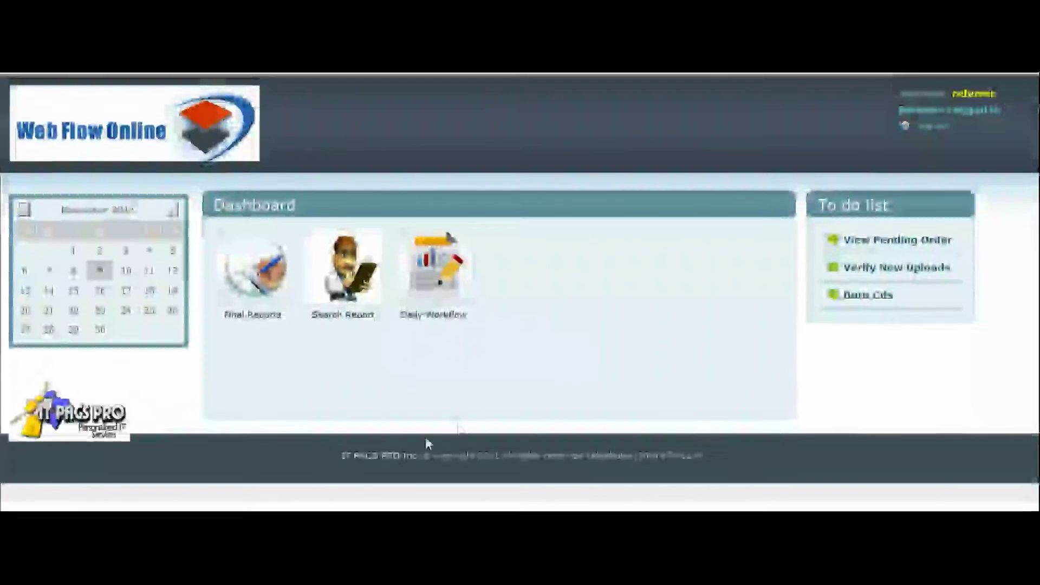
# Step: In Final Reports, open the Dicom Report link for row 17, CT CHEST W/O CONTRAST
pyautogui.click(289, 292)
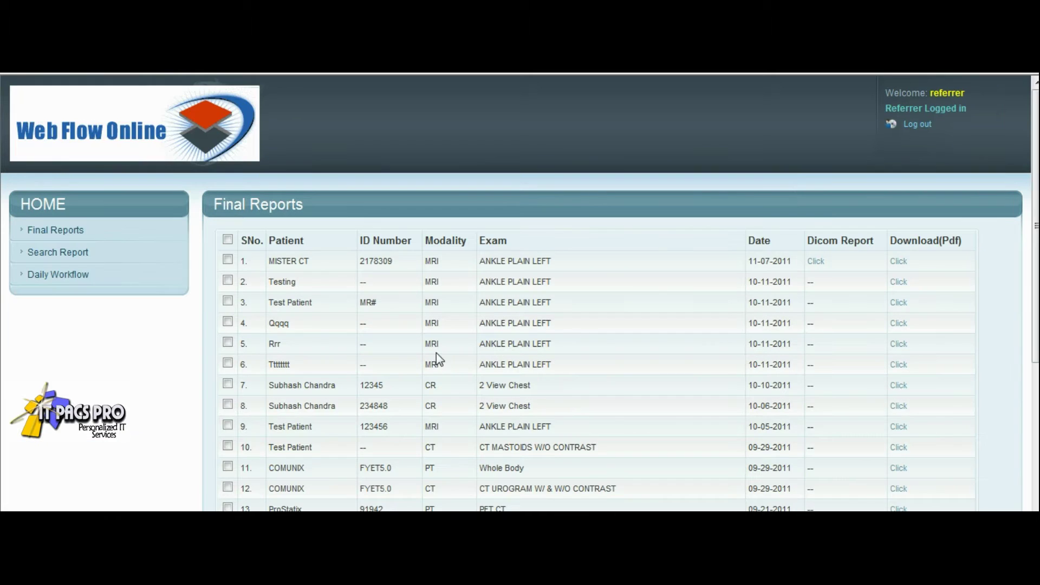
pyautogui.scroll(-4, 684, 430)
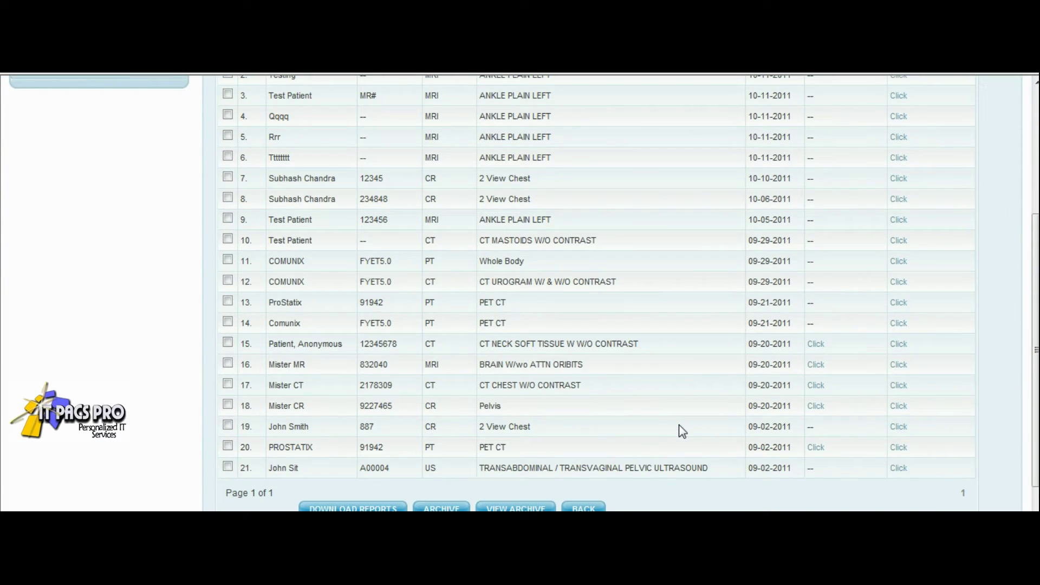
pyautogui.moveTo(822, 391)
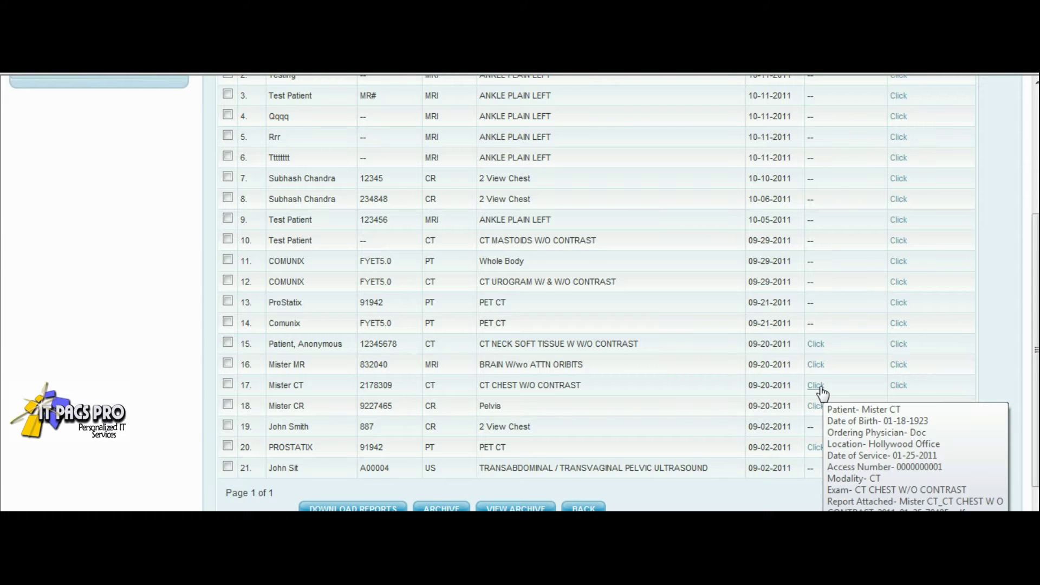
pyautogui.scroll(4, 822, 391)
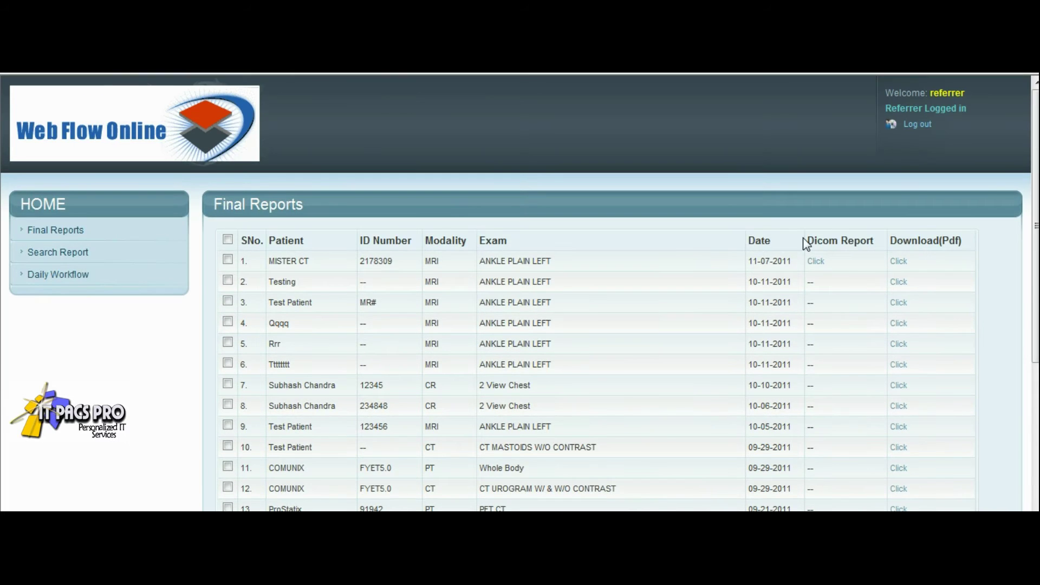
pyautogui.moveTo(816, 240); pyautogui.dragTo(874, 242)
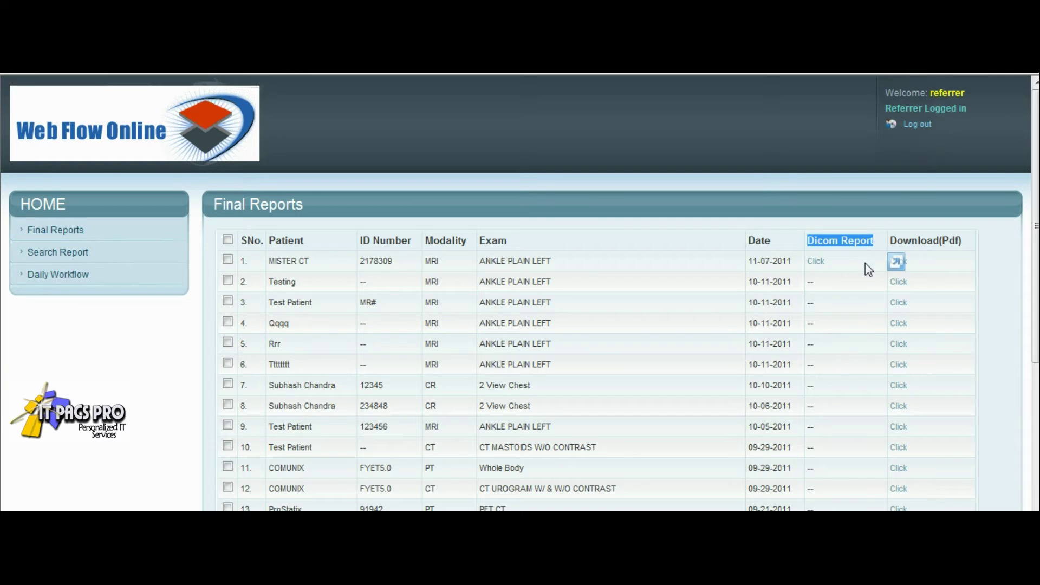
pyautogui.scroll(-4, 846, 359)
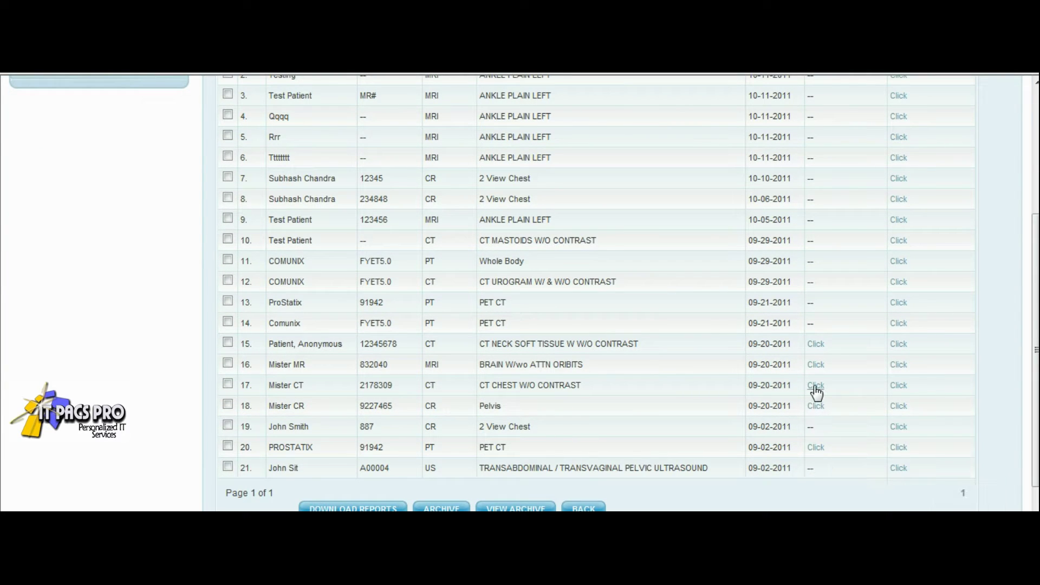
pyautogui.click(817, 389)
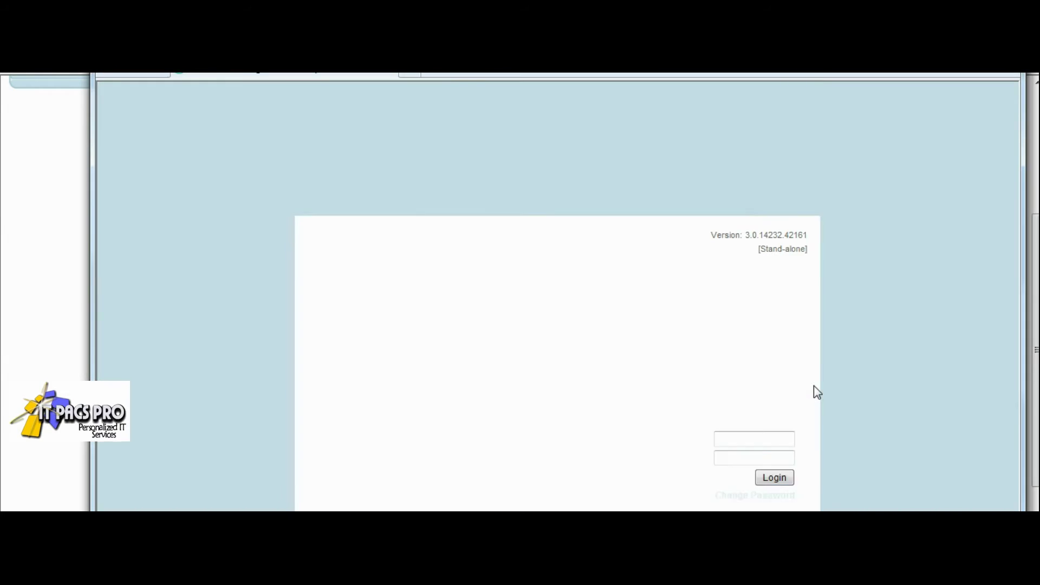
# Step: Log in to ClearCanvas ImageServer with the user ID and account password
pyautogui.click(759, 438)
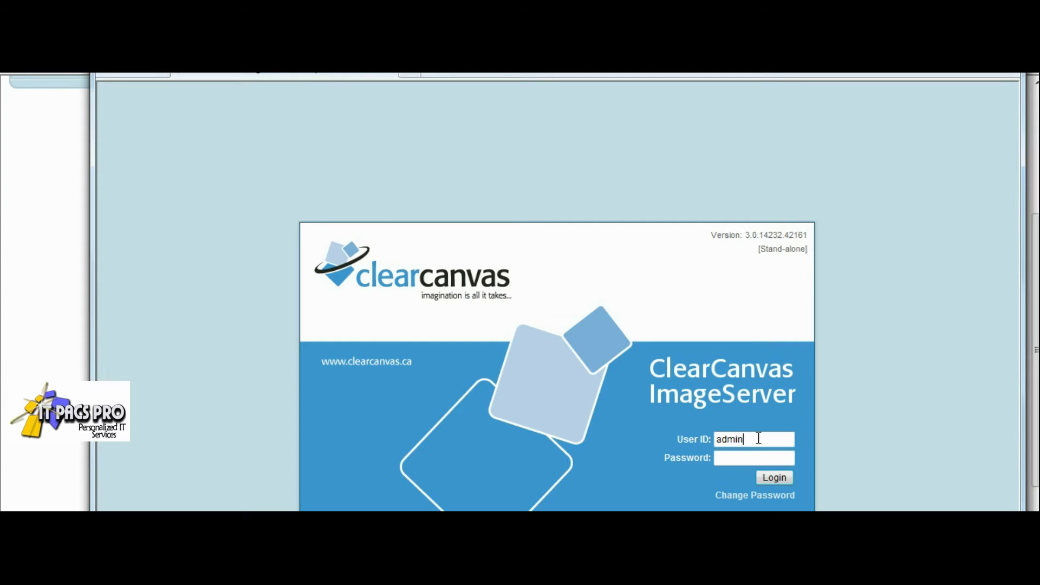
pyautogui.press('Tab')
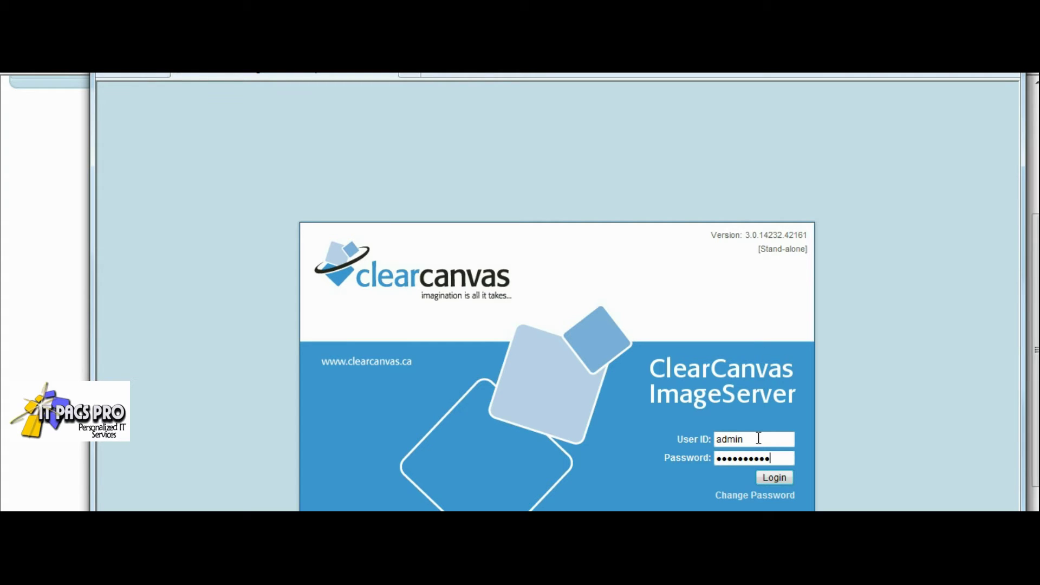
pyautogui.click(761, 479)
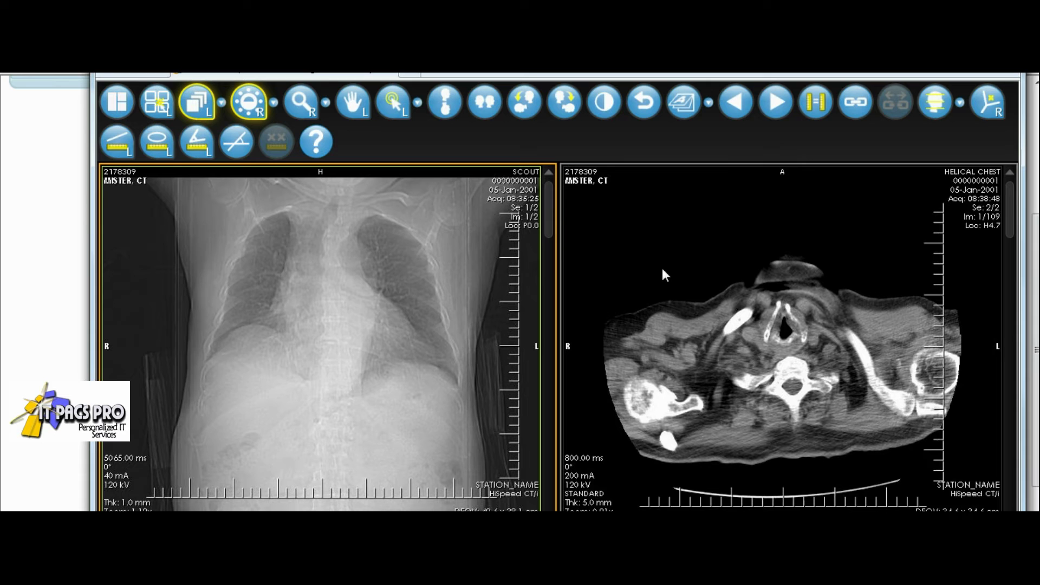
# Step: Activate the helical chest pane and page through its slices, returning to image 1 of 109
pyautogui.click(661, 267)
pyautogui.scroll(-20, 661, 266)
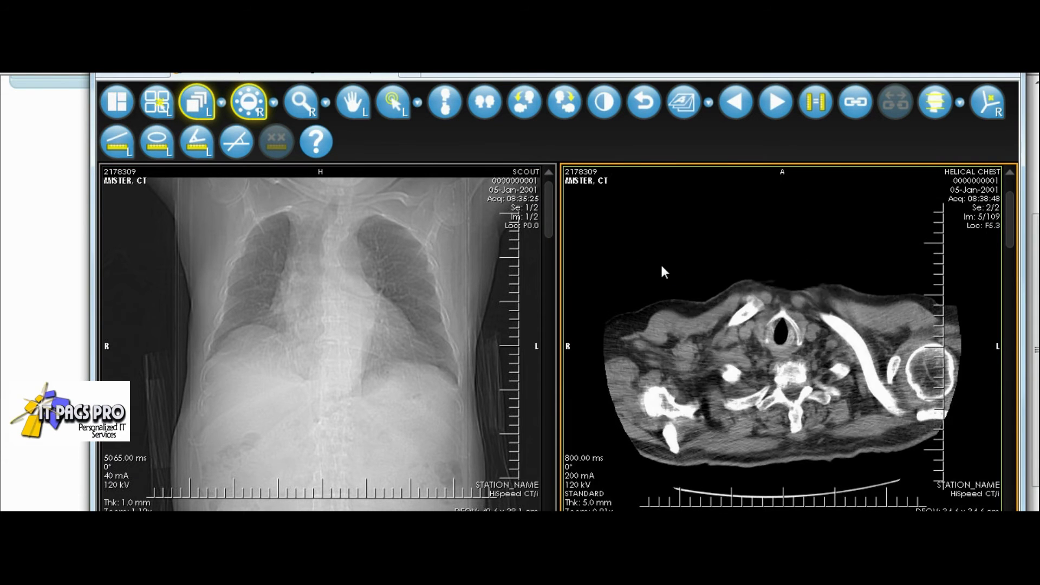
pyautogui.scroll(-20, 661, 266)
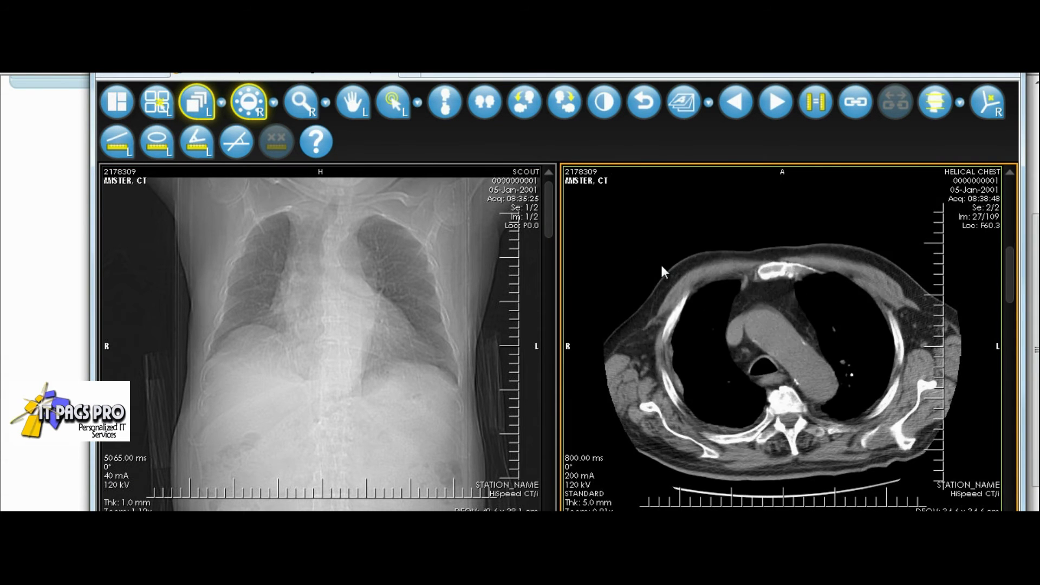
pyautogui.scroll(-19, 662, 265)
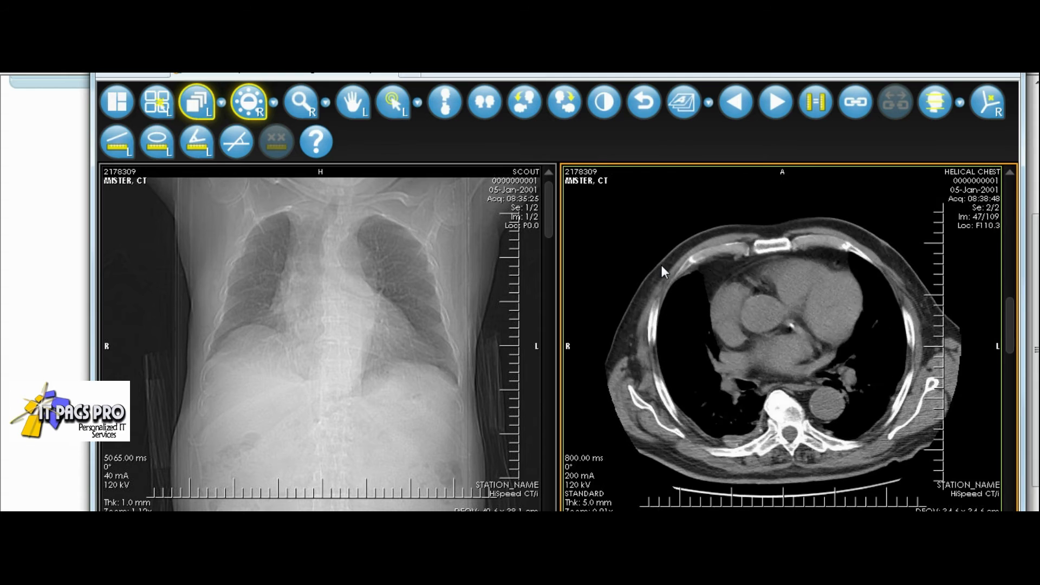
pyautogui.scroll(-20, 662, 265)
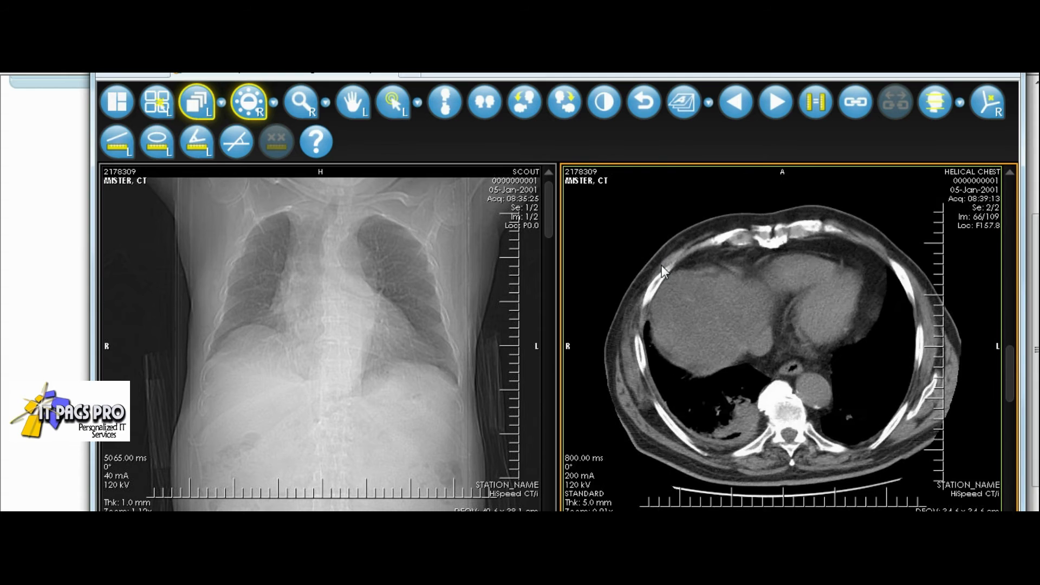
pyautogui.scroll(-20, 662, 265)
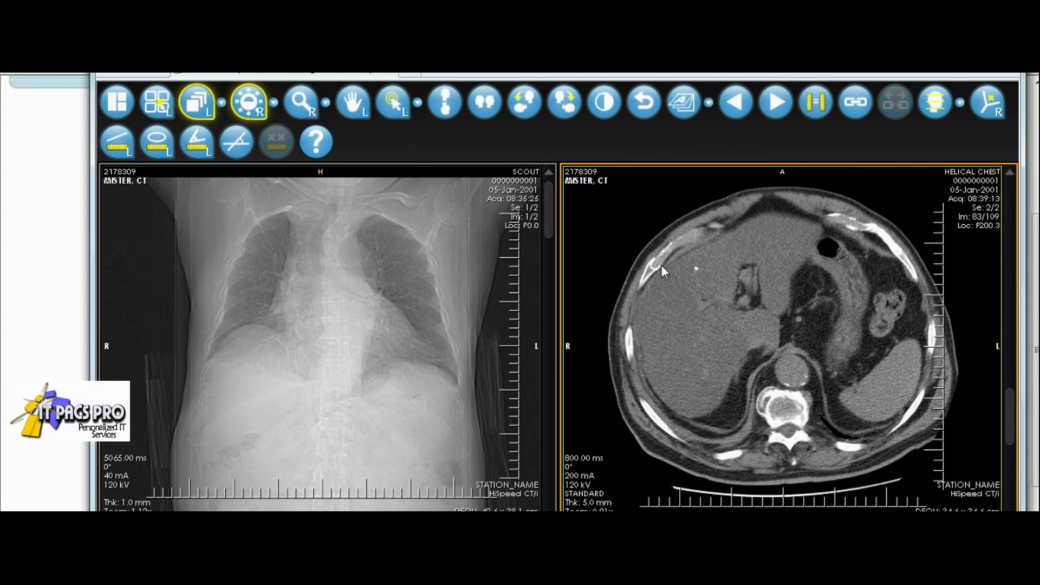
pyautogui.scroll(-5, 662, 264)
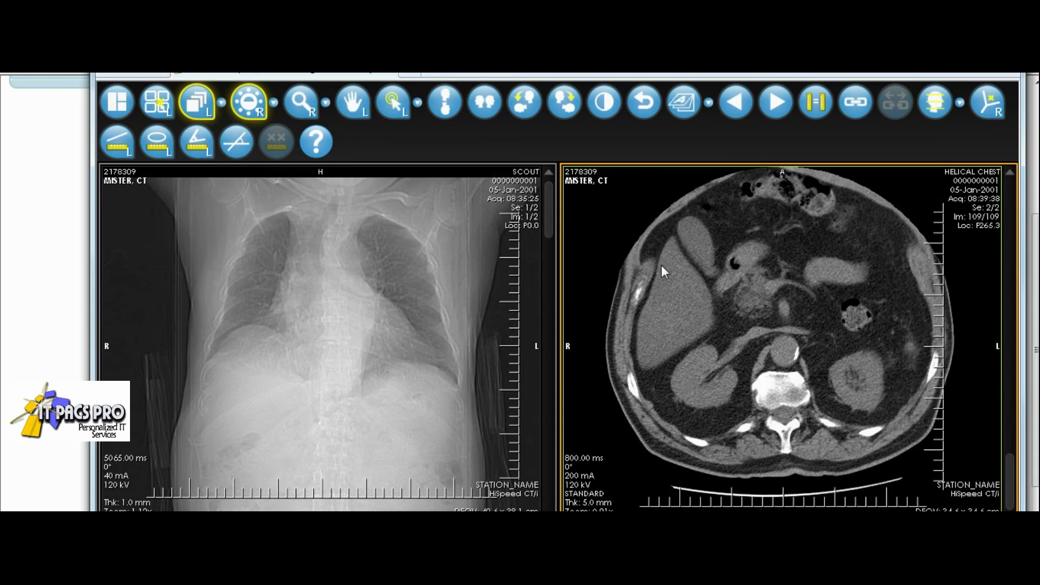
pyautogui.scroll(20, 662, 265)
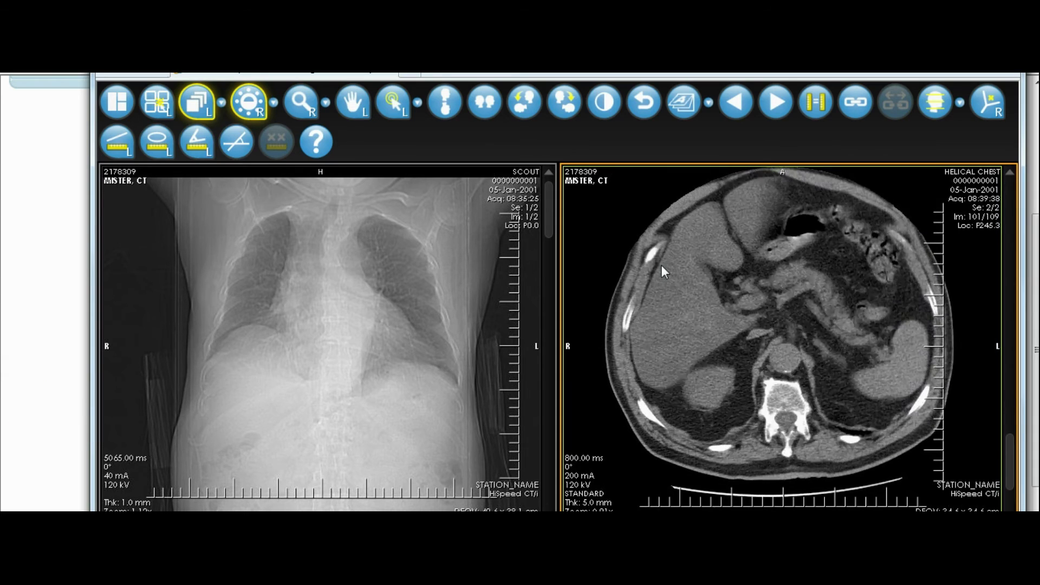
pyautogui.scroll(20, 661, 265)
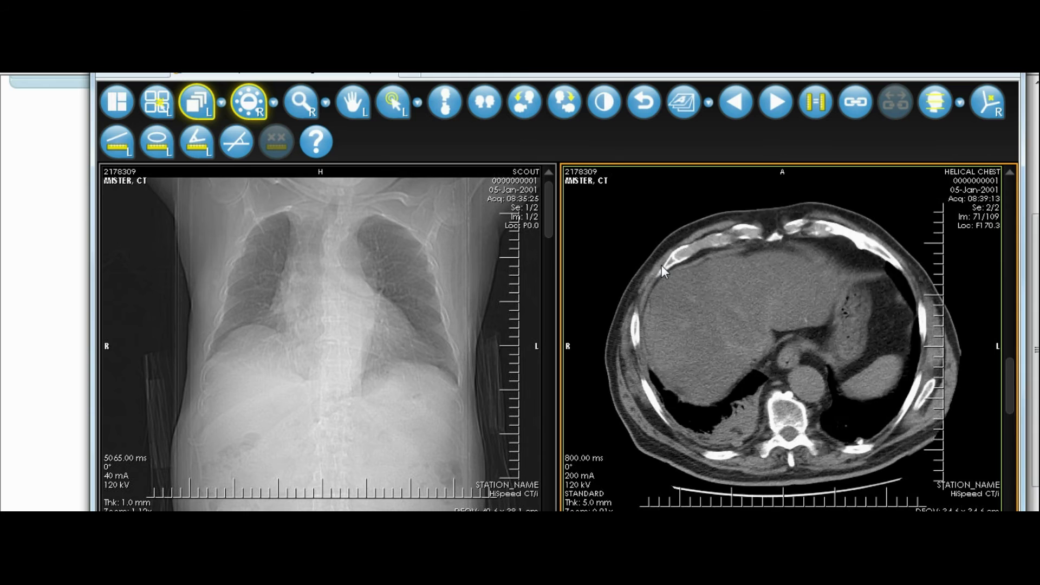
pyautogui.scroll(20, 661, 265)
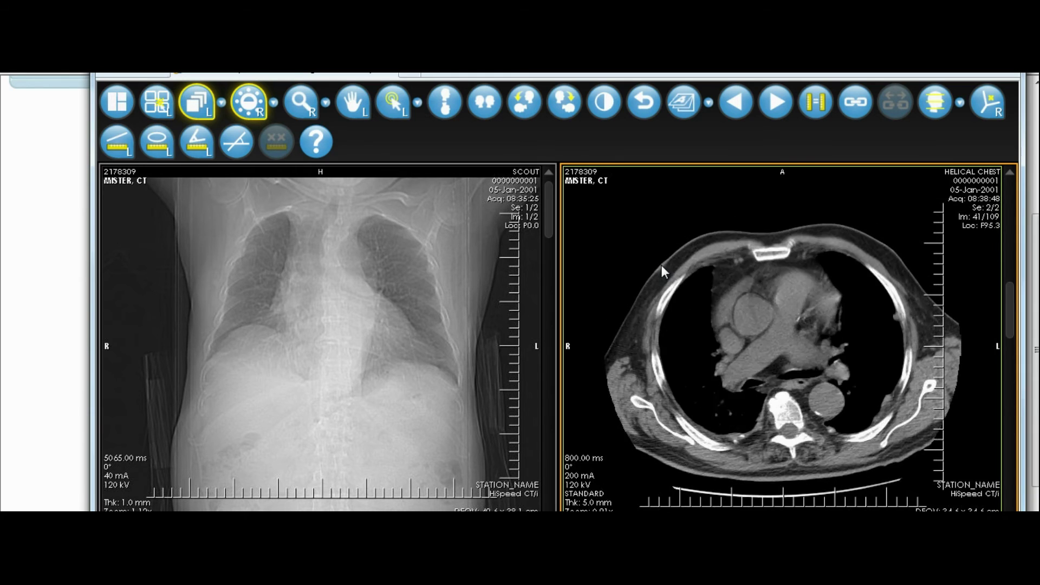
pyautogui.scroll(20, 662, 266)
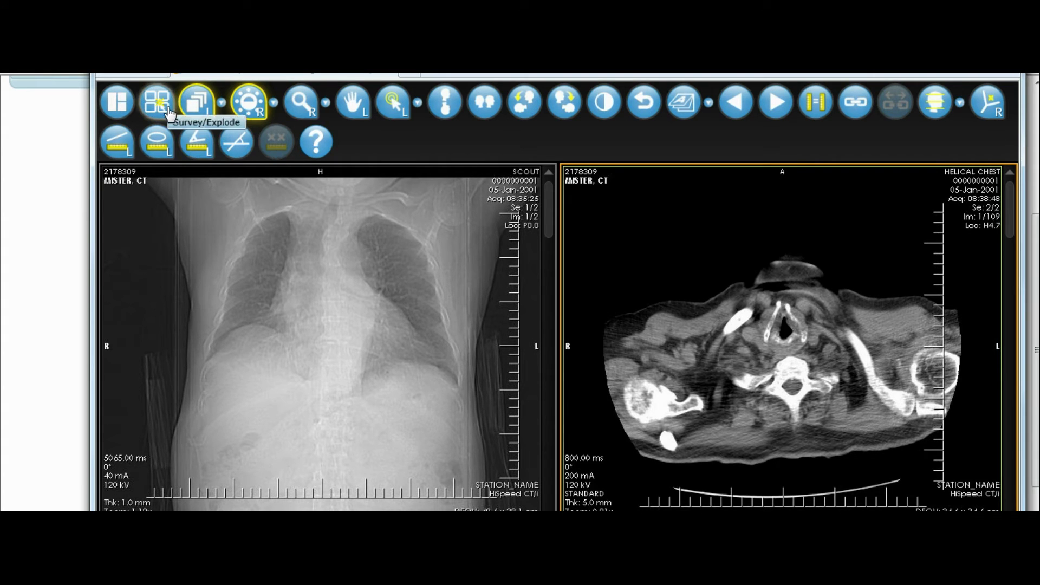
# Step: Set a 1x1 image box and switch the viewer to the 2: HELICAL CHEST series
pyautogui.click(117, 101)
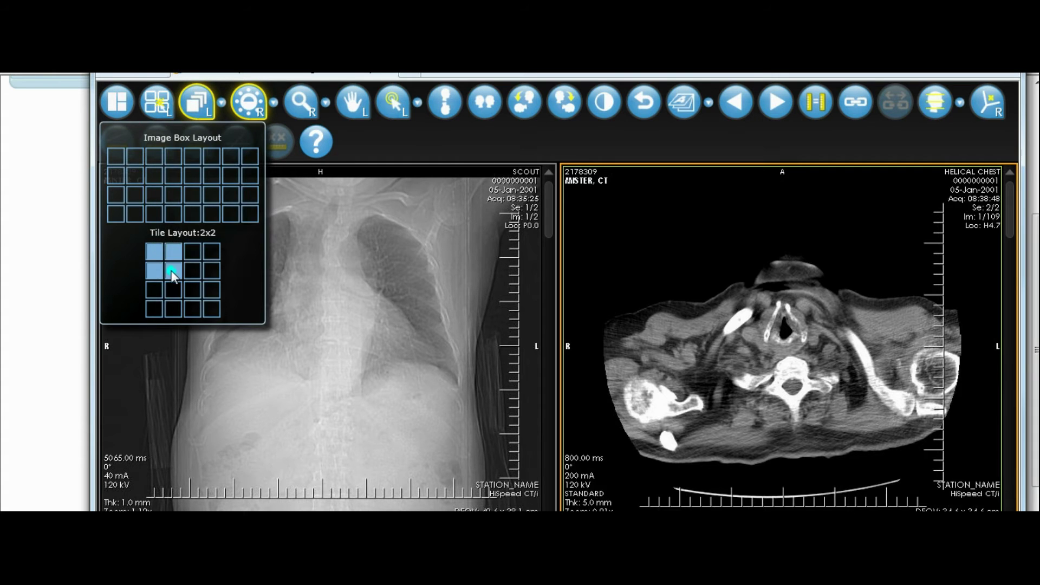
pyautogui.click(171, 270)
pyautogui.click(117, 101)
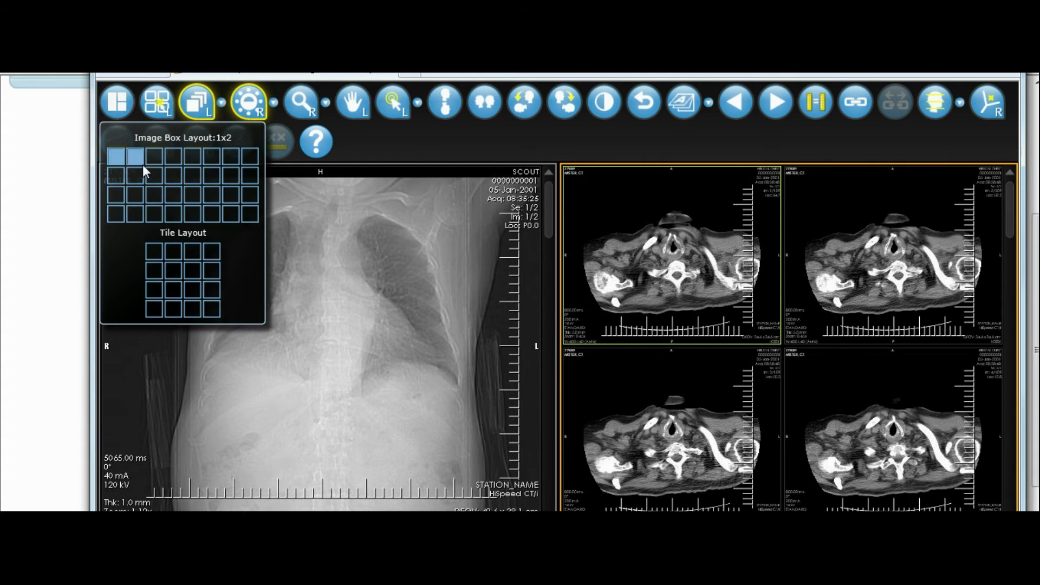
pyautogui.click(118, 158)
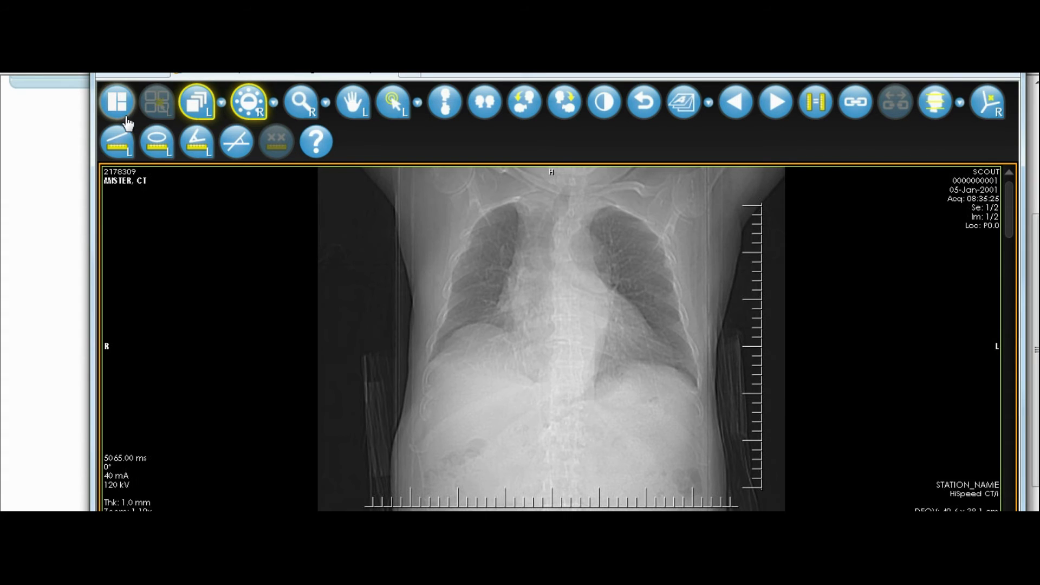
pyautogui.rightClick(332, 296)
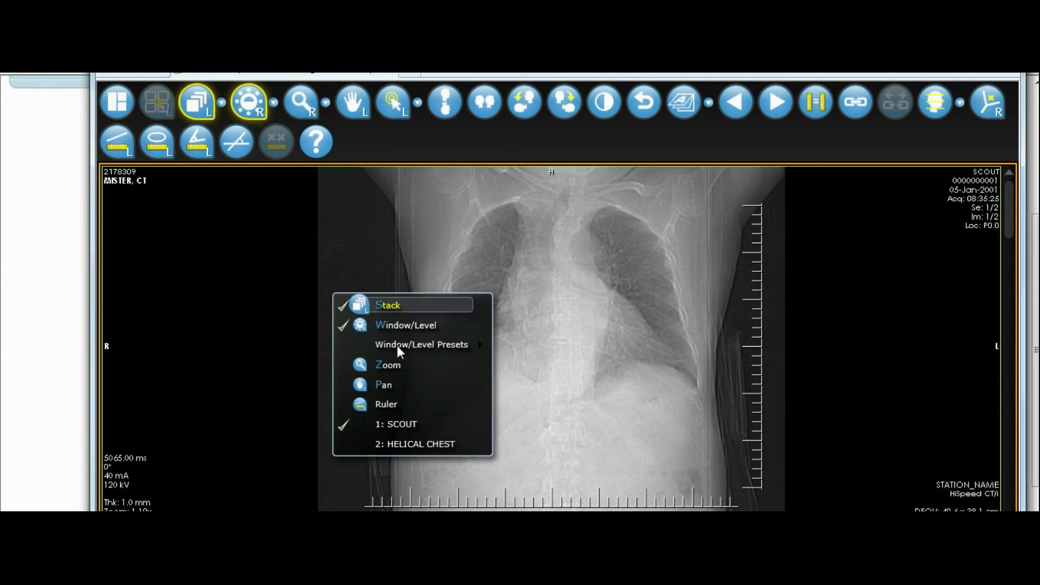
pyautogui.click(422, 444)
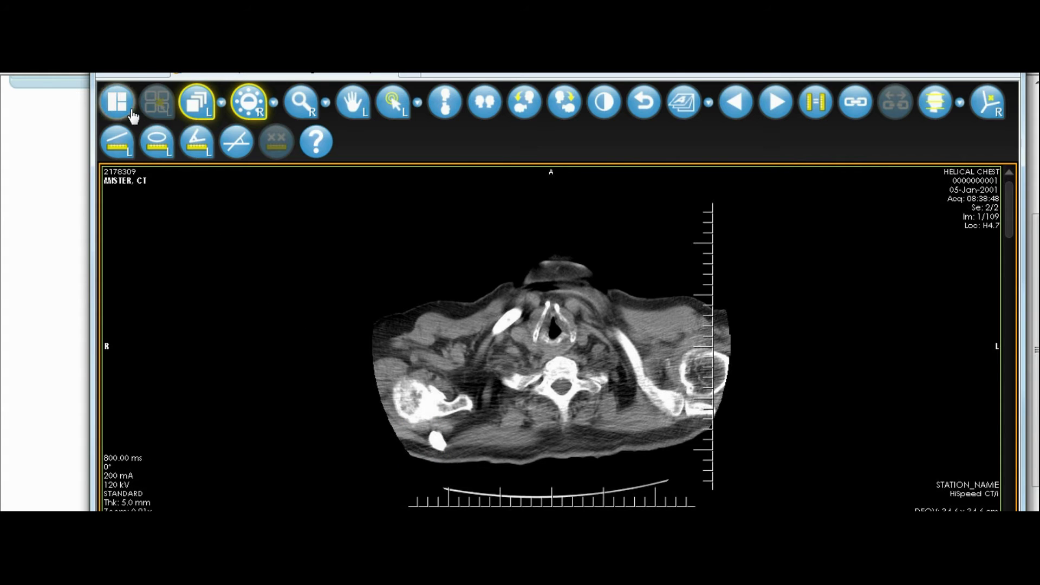
# Step: Try a 2x2 tile layout, then return the tiles to a single 1x1 image
pyautogui.click(117, 101)
pyautogui.click(174, 271)
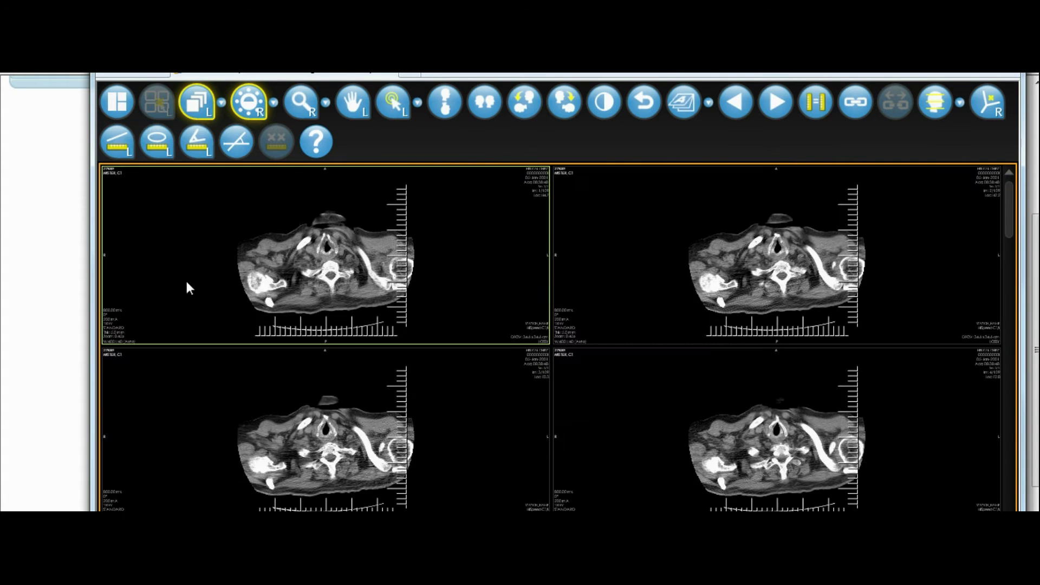
pyautogui.click(117, 101)
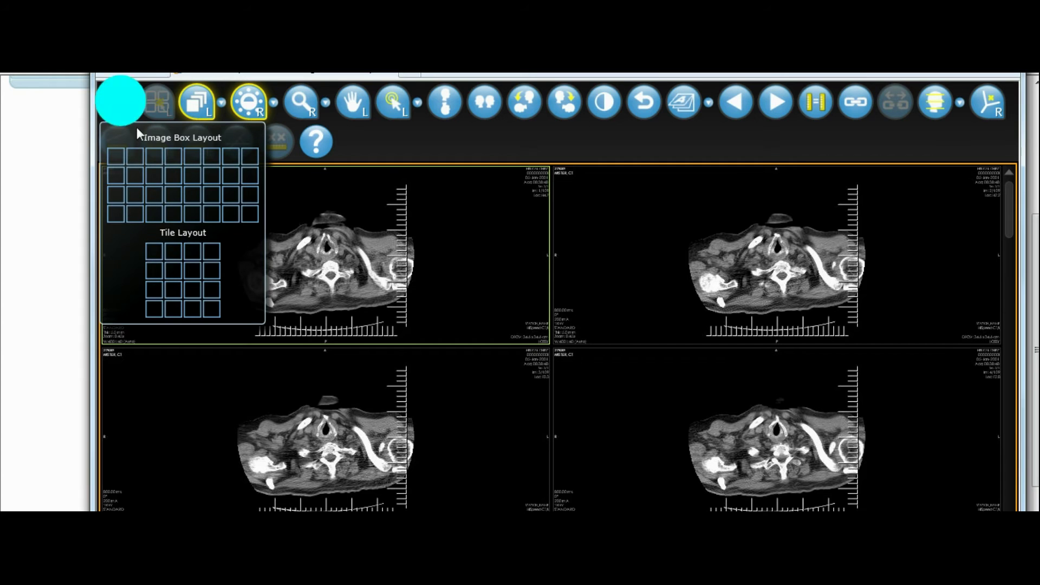
pyautogui.click(154, 252)
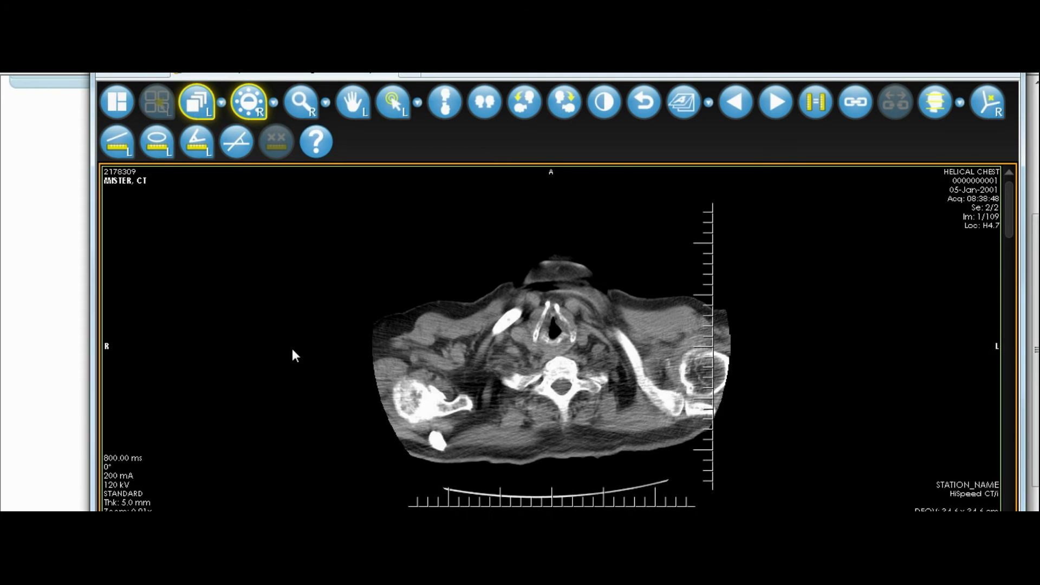
# Step: Page down the helical chest stack into the upper abdomen near image 77/109, selecting the Pan tool
pyautogui.scroll(-20, 313, 369)
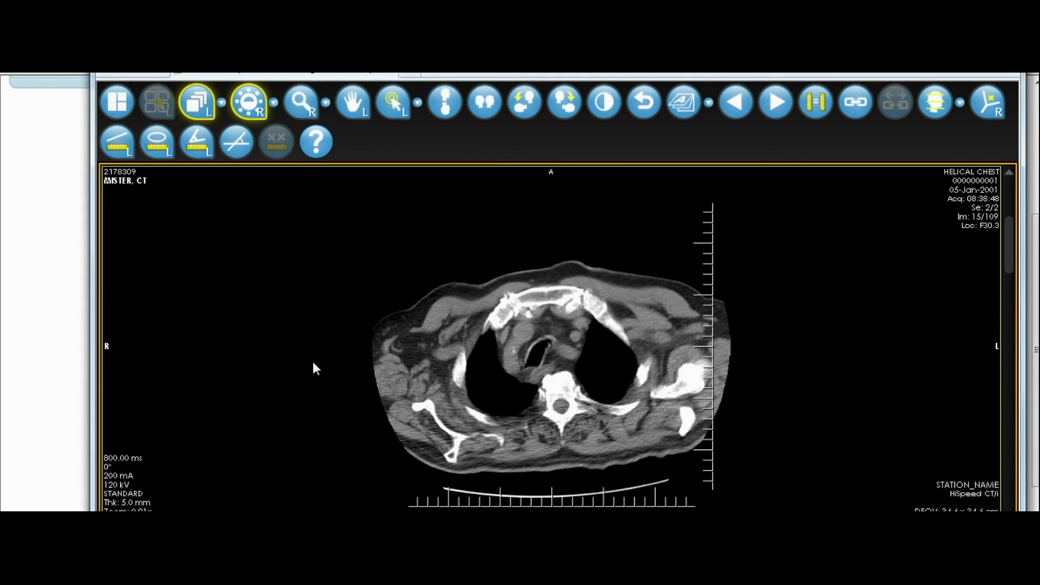
pyautogui.scroll(-15, 313, 363)
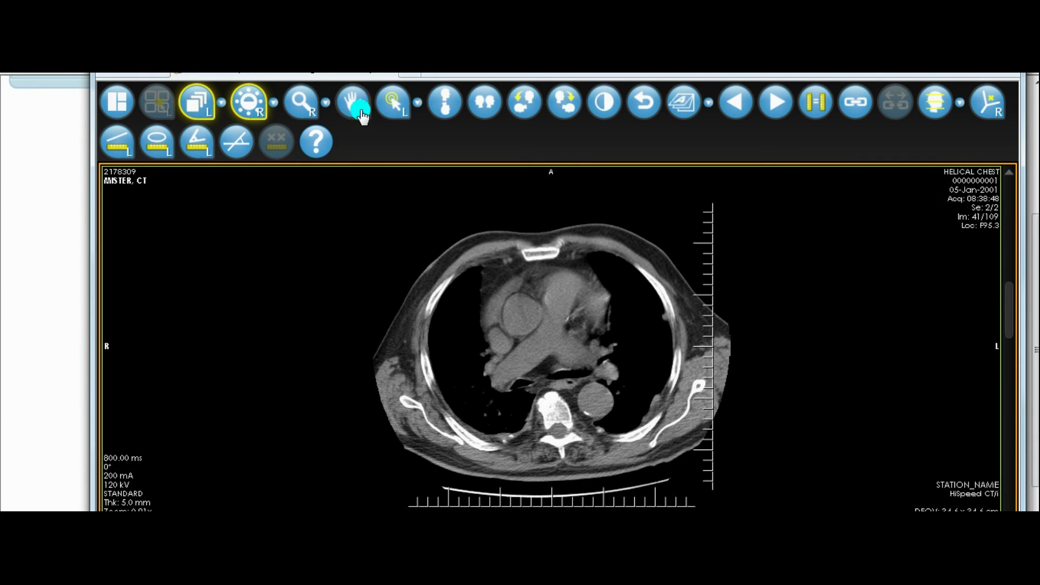
pyautogui.scroll(-6, 452, 276)
pyautogui.scroll(-19, 458, 294)
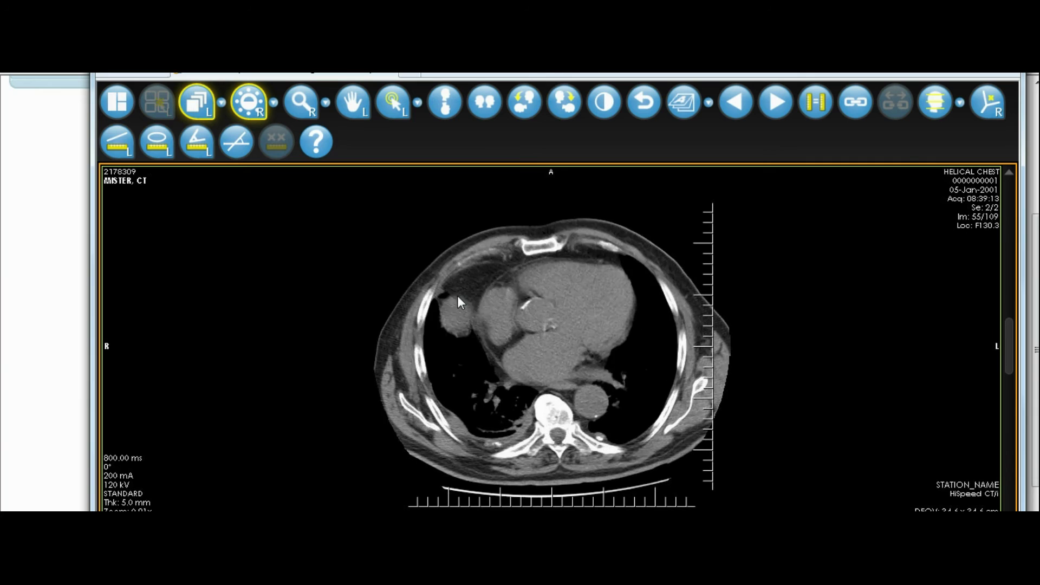
pyautogui.scroll(-20, 457, 295)
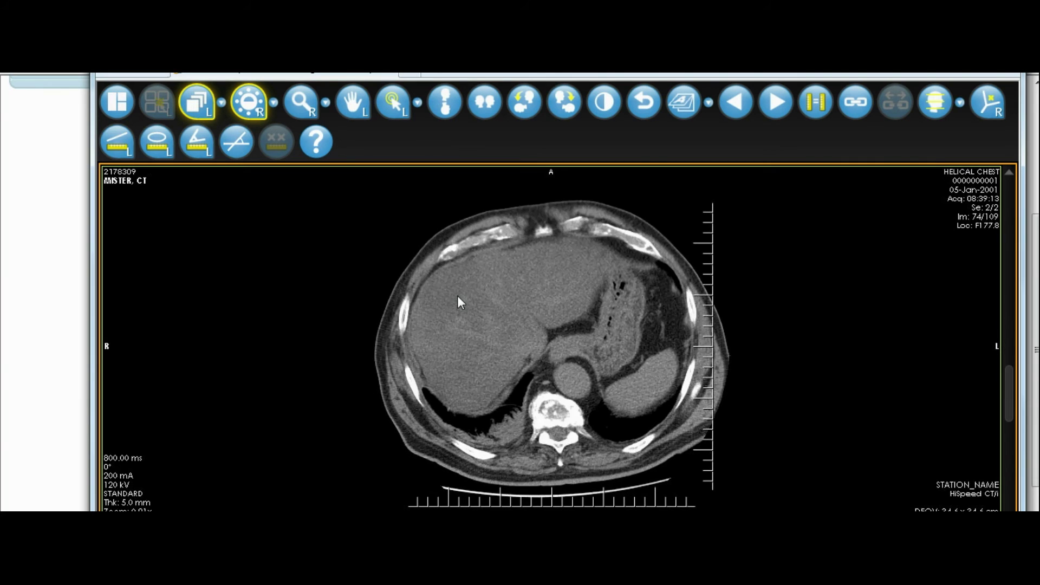
pyautogui.scroll(-11, 457, 297)
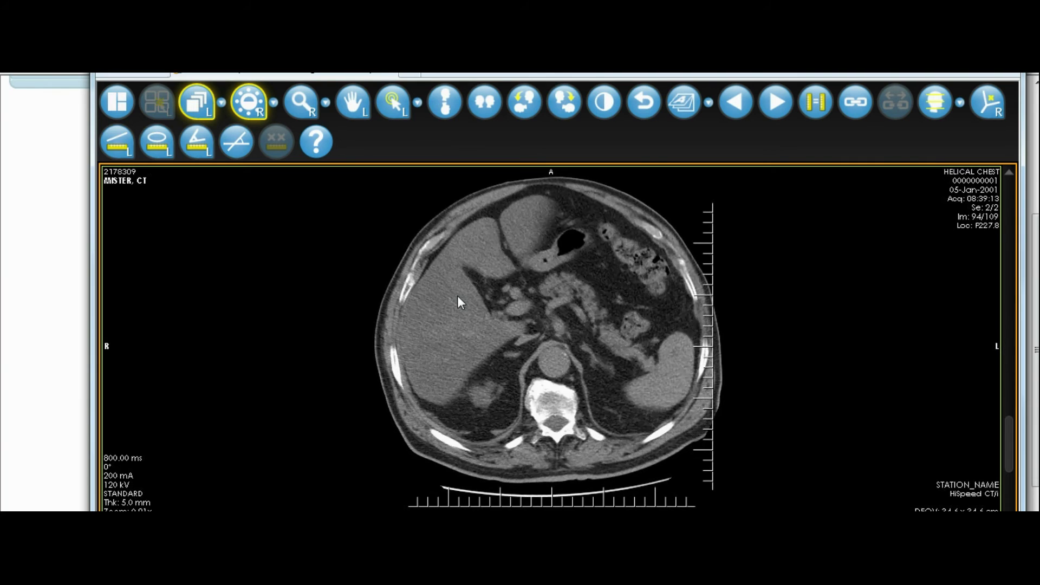
pyautogui.press('p')
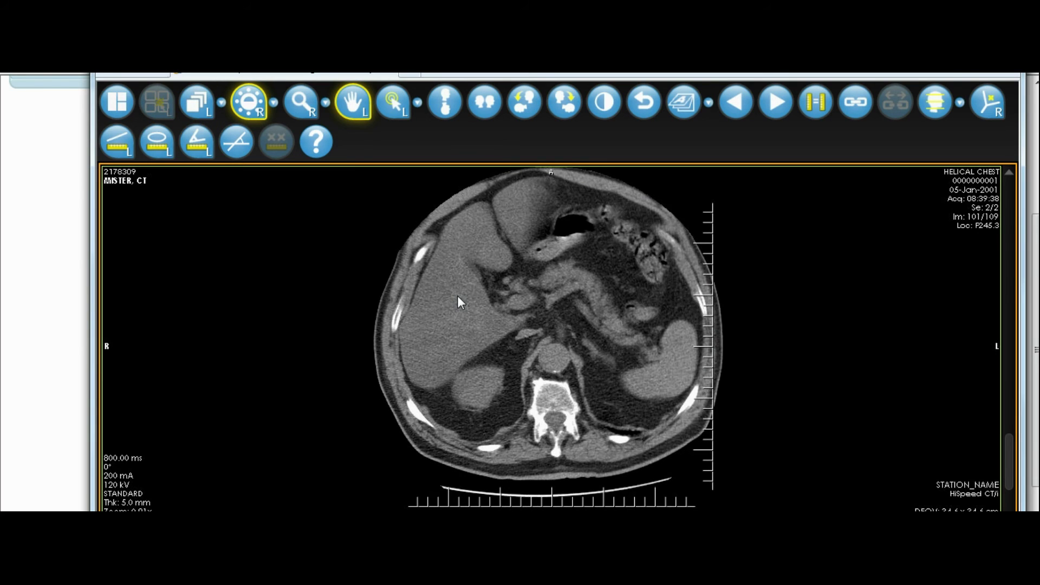
pyautogui.scroll(20, 458, 297)
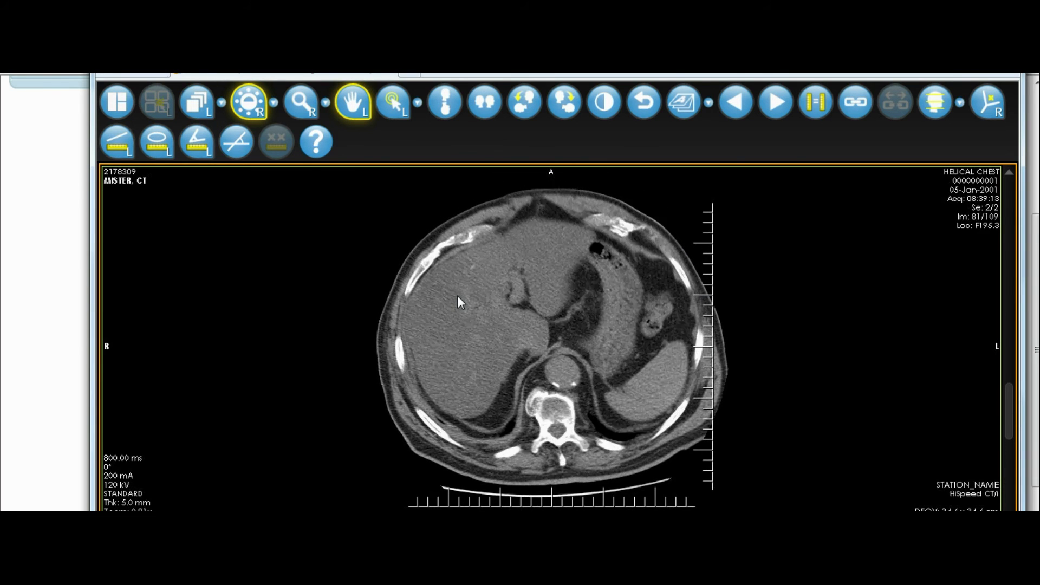
pyautogui.scroll(4, 457, 303)
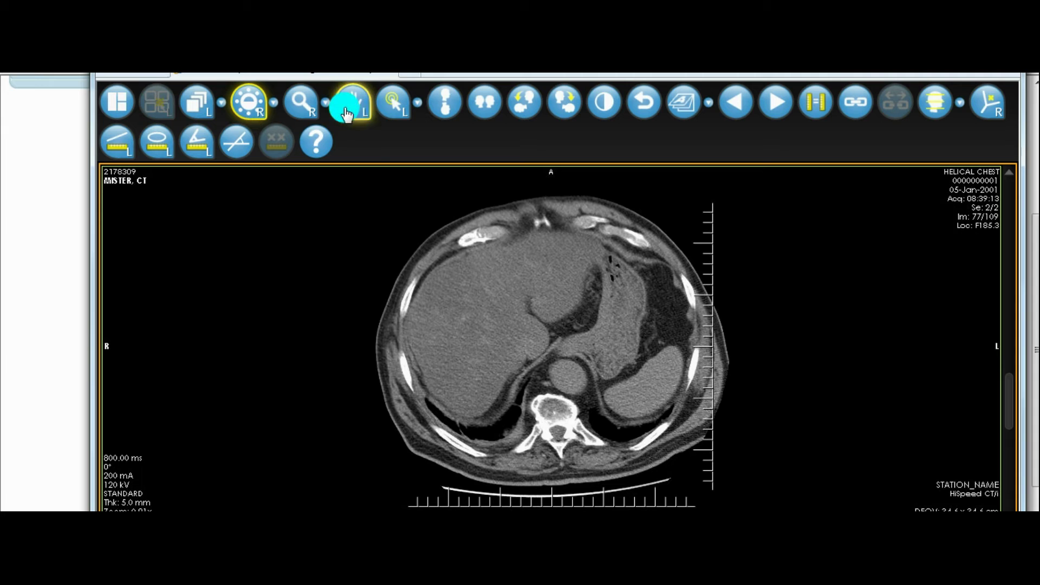
# Step: Adjust the slice's window/level and zoom in on the abdomen, then select the Ruler tool
pyautogui.click(455, 273)
pyautogui.moveTo(455, 273); pyautogui.dragTo(462, 293)
pyautogui.click(313, 116)
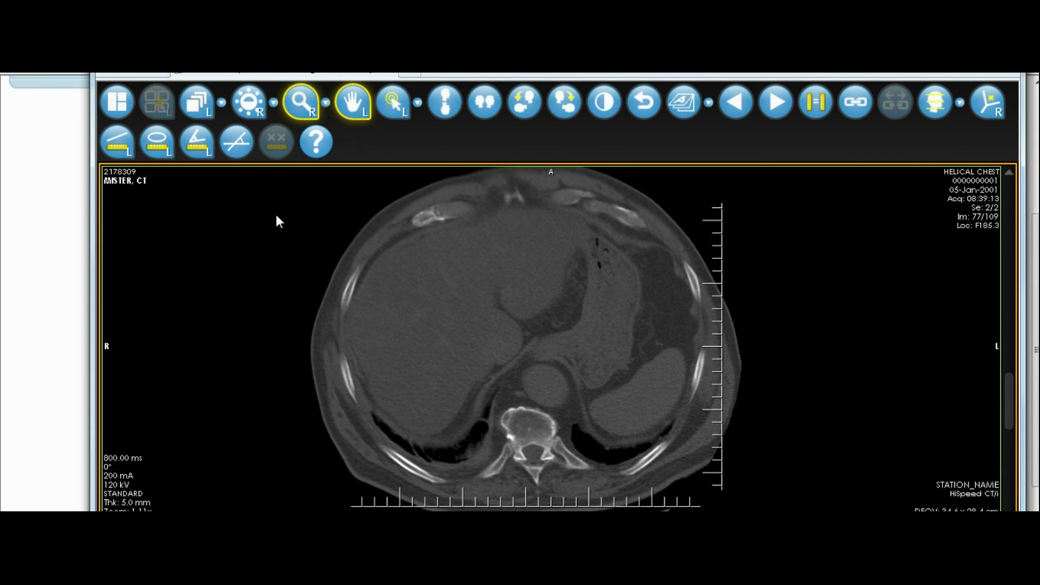
pyautogui.click(122, 144)
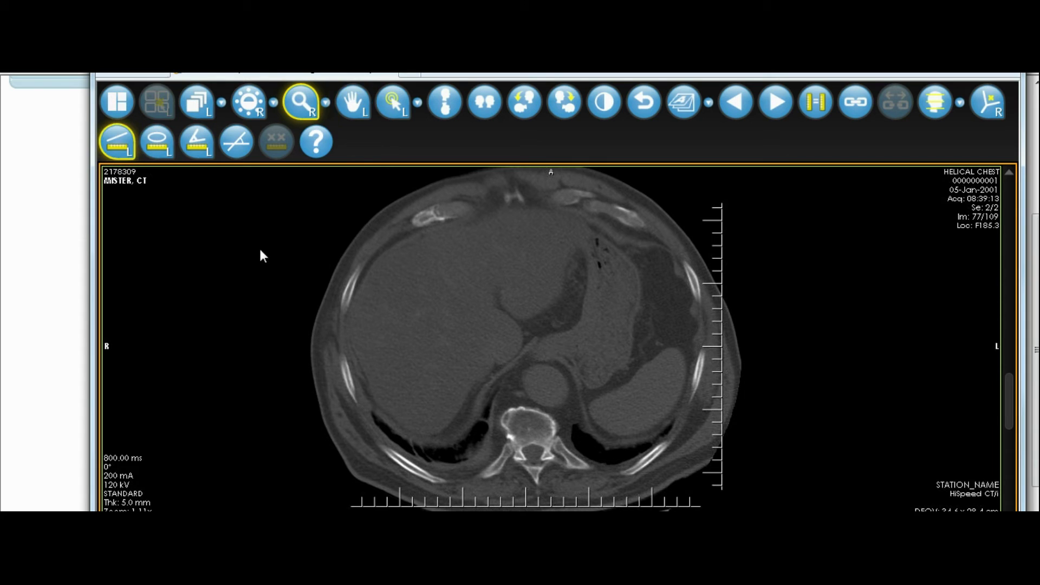
# Step: Draw a ruler measurement beside the aorta on slice 77, reading 3.17 cm
pyautogui.moveTo(528, 388)
pyautogui.mouseDown()
pyautogui.moveTo(657, 388)
pyautogui.moveTo(691, 369)
pyautogui.moveTo(675, 357)
pyautogui.mouseUp()
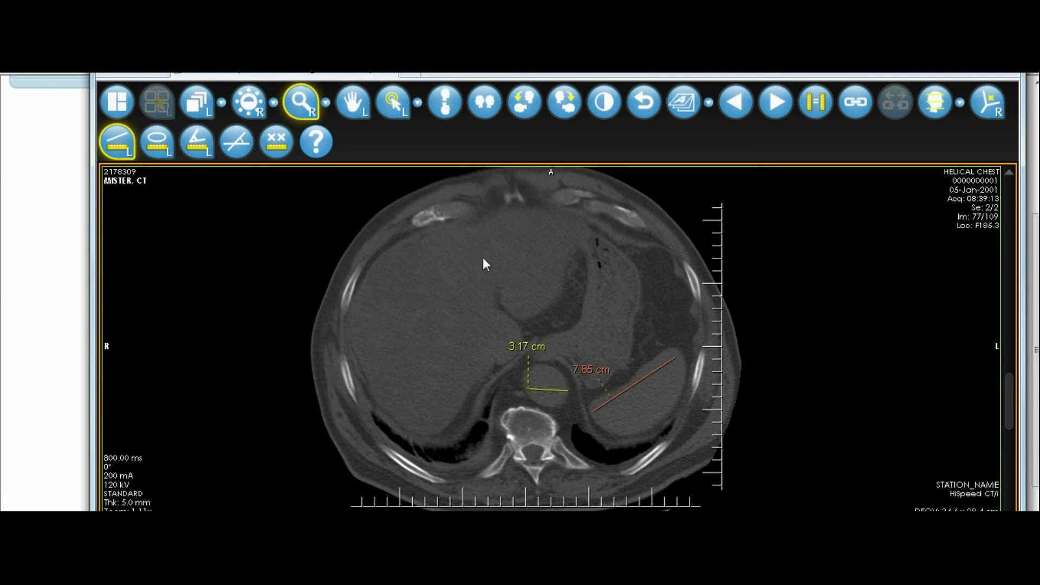